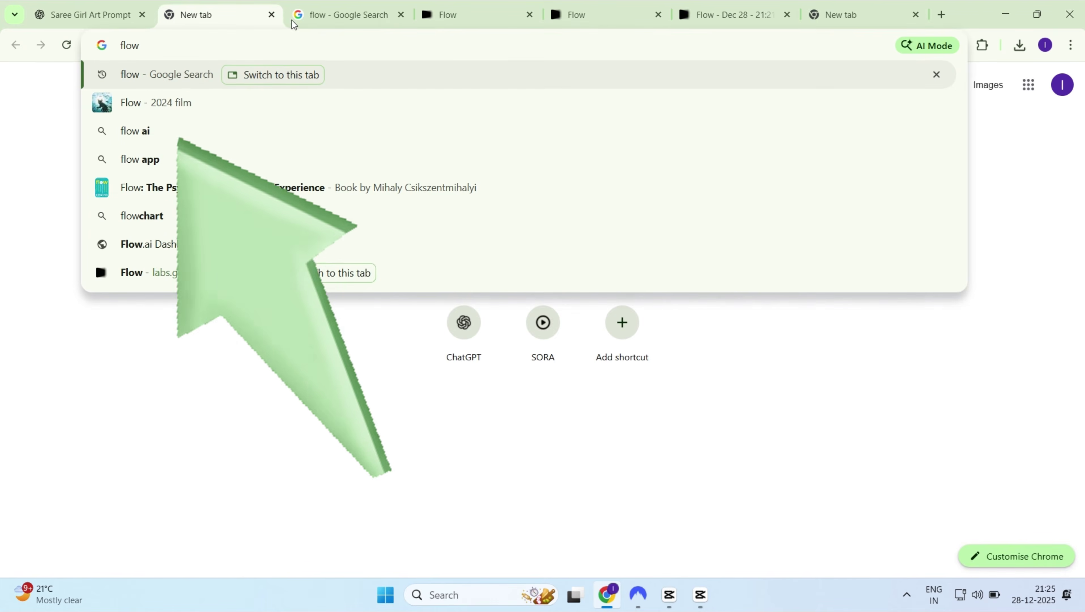
Open Google's Flow site from the "flow" search results and go to the Dec 28 - 21:21 image project.
{"action": "left_click", "coordinate": [293, 19]}
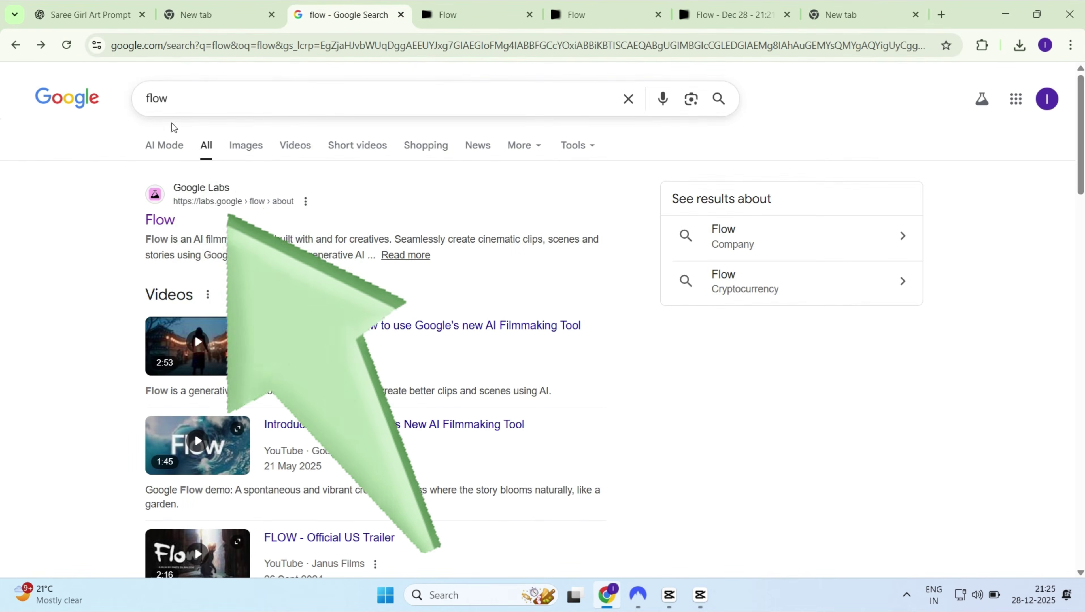
{"action": "scroll", "coordinate": [160, 260], "scroll_direction": "up", "scroll_amount": 5}
{"action": "left_click", "coordinate": [159, 258]}
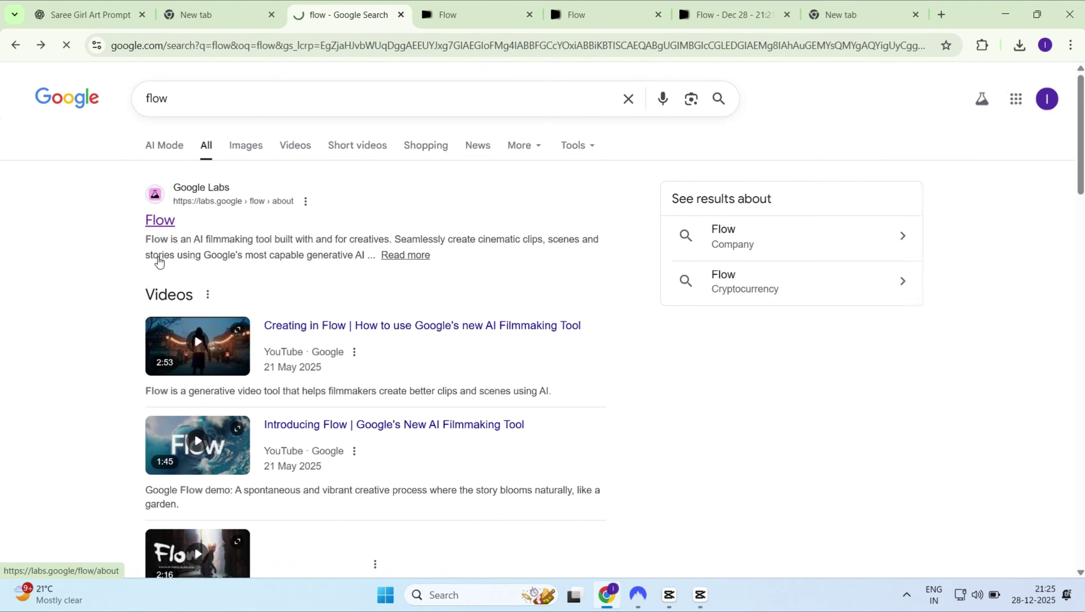
{"action": "left_click", "coordinate": [459, 13]}
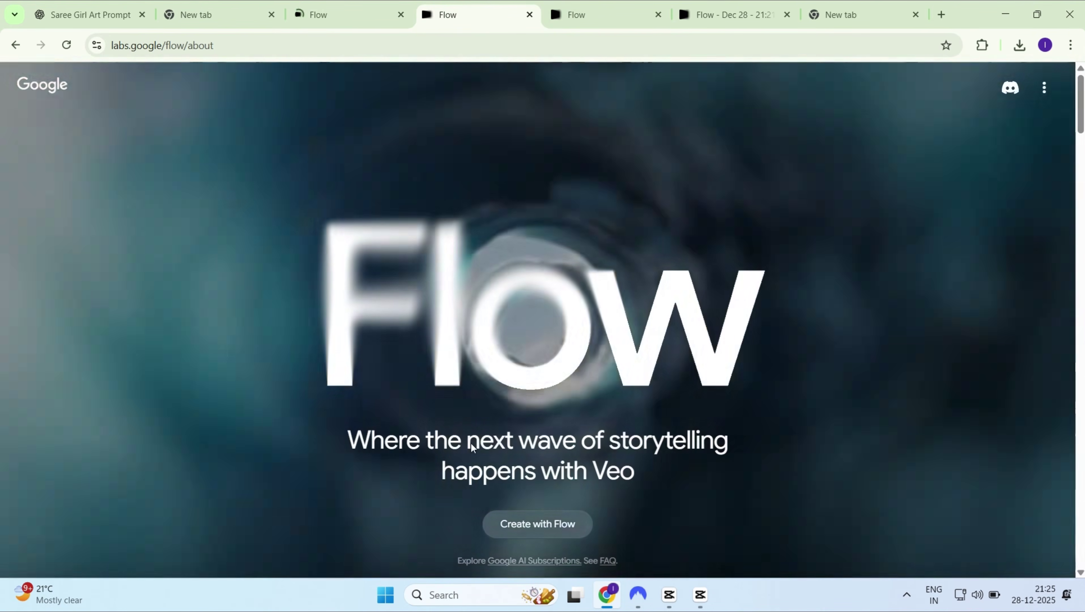
{"action": "scroll", "coordinate": [514, 525], "scroll_direction": "down", "scroll_amount": 3}
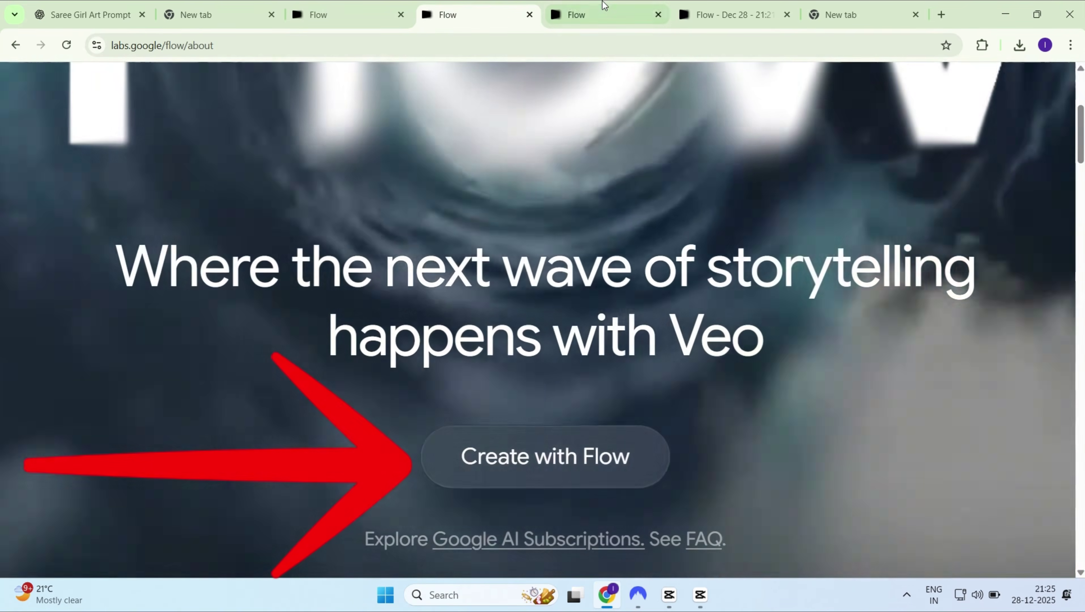
{"action": "left_click", "coordinate": [555, 483]}
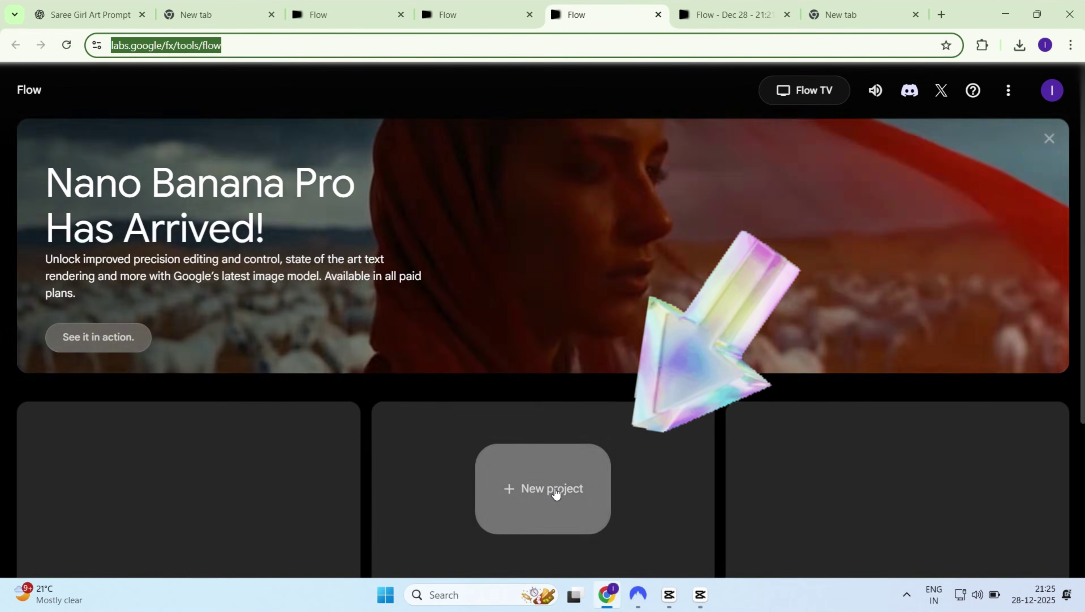
{"action": "left_click", "coordinate": [728, 15]}
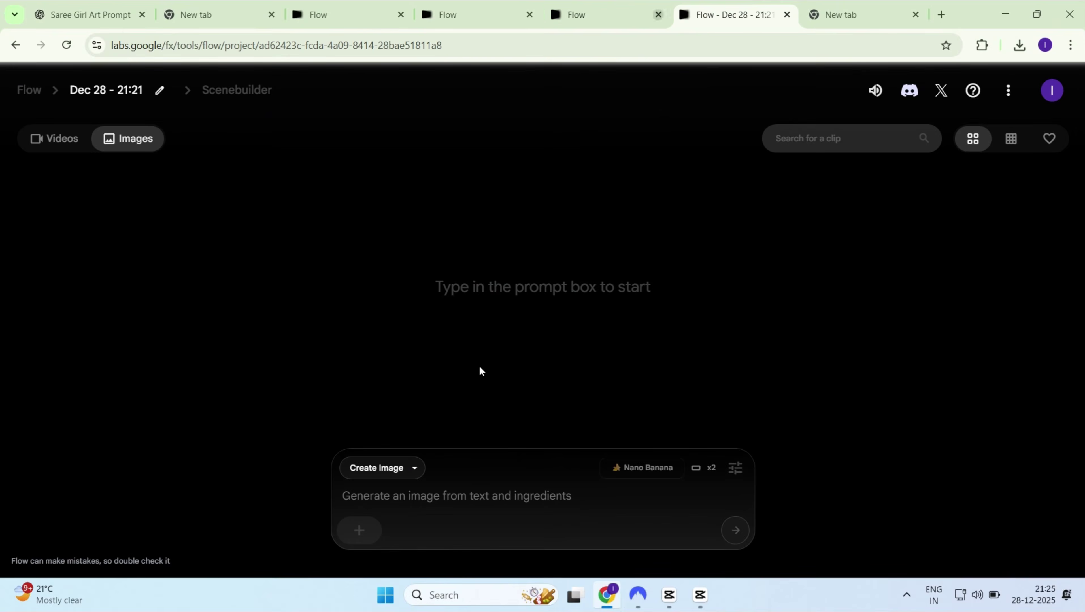
Keep the Create Image mode and set the aspect ratio to Portrait (9:16) and the model to Nano Banana Pro.
{"action": "left_click", "coordinate": [411, 469]}
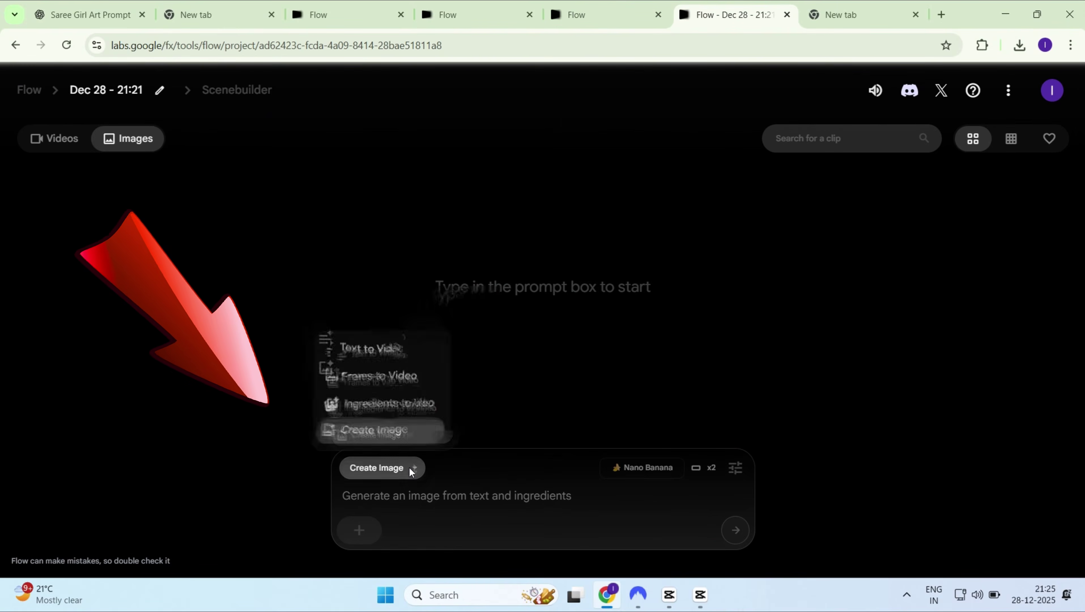
{"action": "left_click", "coordinate": [400, 471]}
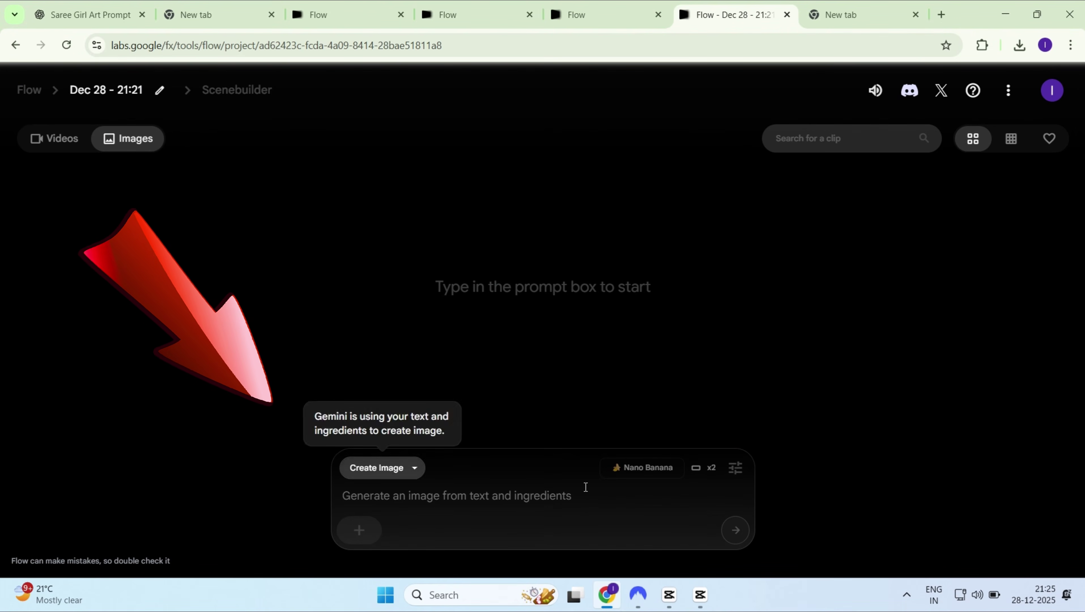
{"action": "left_click", "coordinate": [733, 477]}
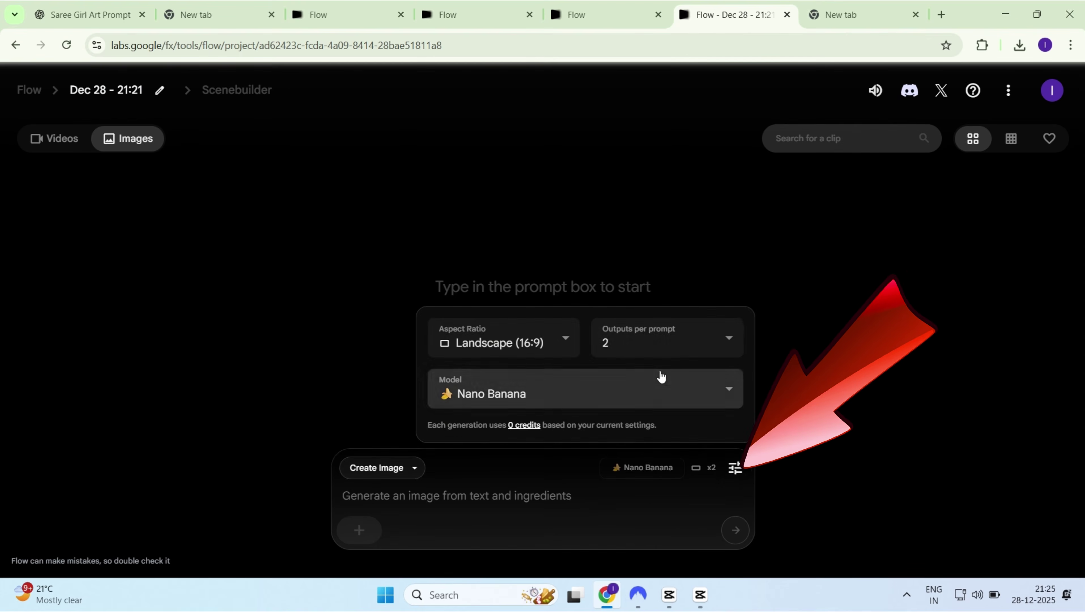
{"action": "left_click", "coordinate": [525, 348]}
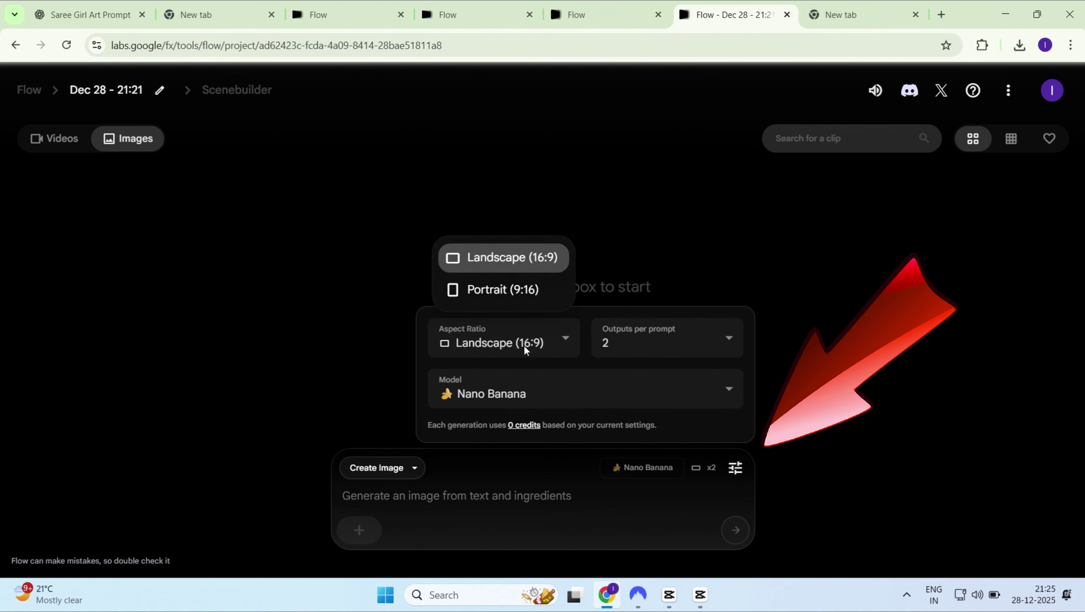
{"action": "left_click", "coordinate": [494, 285]}
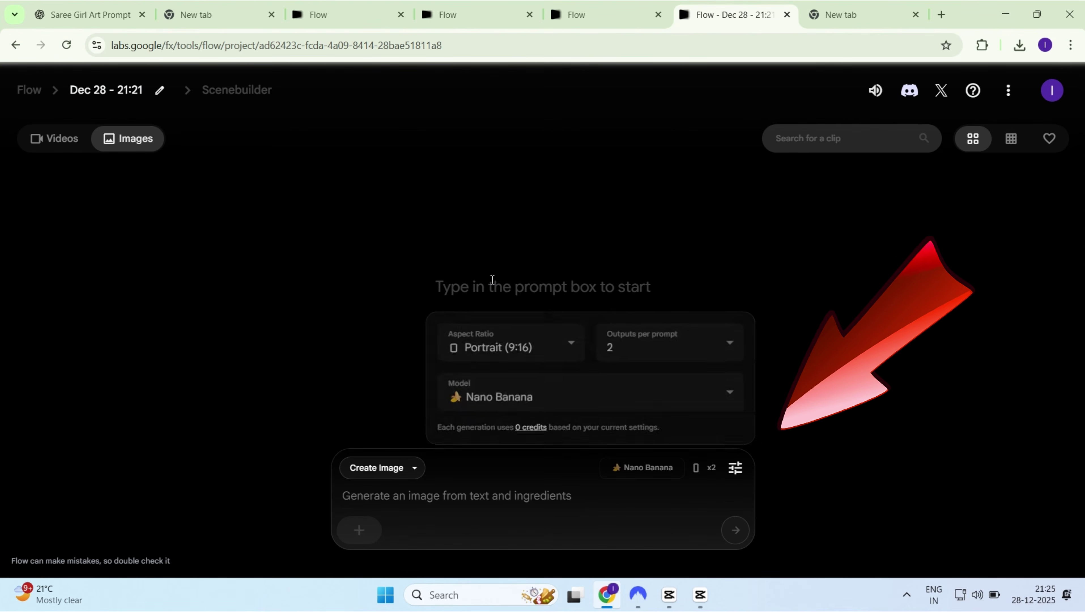
{"action": "left_click", "coordinate": [498, 403]}
{"action": "left_click", "coordinate": [560, 343]}
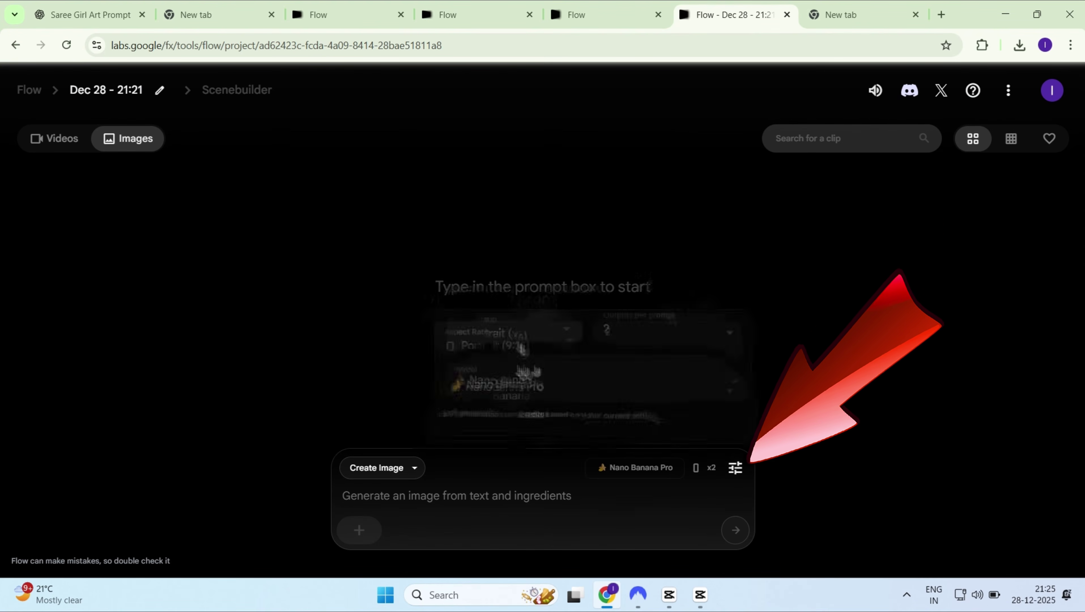
Generate images from the prompt describing a tiny, cute girl with big sparkling eyes and a sweet smile, wearing a traditional Indian saree.
{"action": "left_click", "coordinate": [440, 505]}
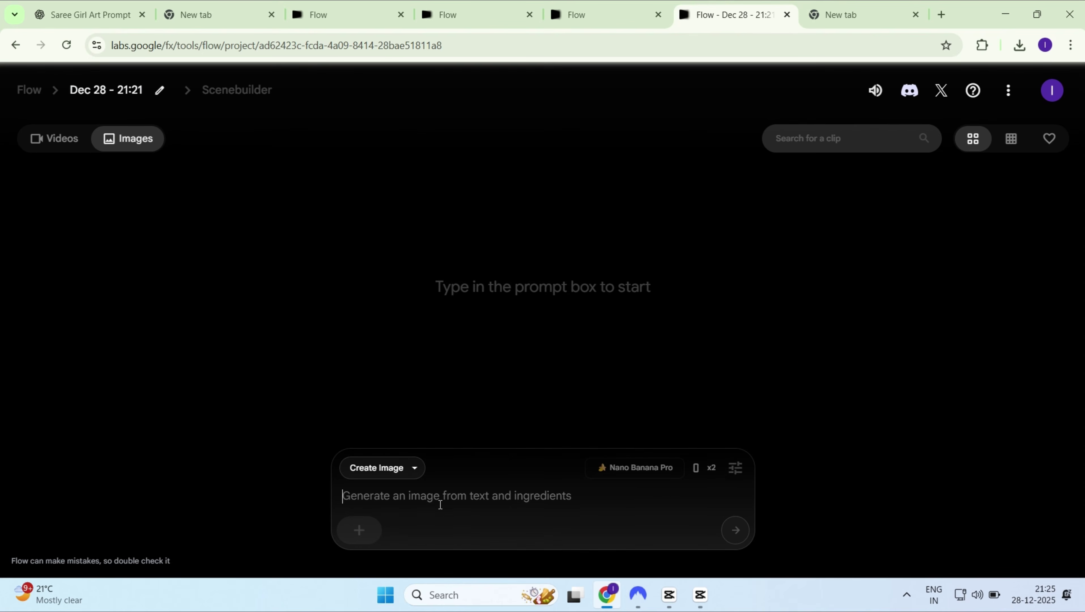
{"action": "type", "text": "A tiny, cute girl with big sparkling eyes and a sweet smile, wearing a traditional Indian saree. The saree is vibrant and elegant with intricate golden embroidery, draped neatly in a classic style. She has soft chubby cheeks, delicate facial features, and long black hair styled in a braid adorned with jasmine flowers. Warm pastel colors, soft lighting, and a dreamy, wholesome atmosphere. Ultra-detailed, kawaii style, chibi proportions, high resolution, cinematic depth of field, gentle background inspired by Indian culture."}
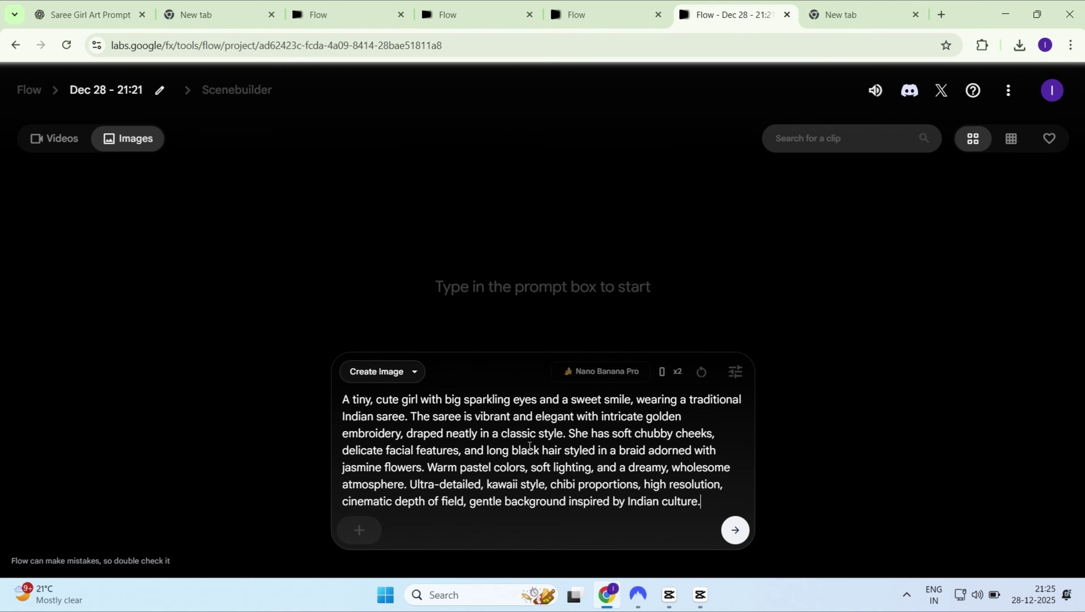
{"action": "left_click", "coordinate": [740, 532]}
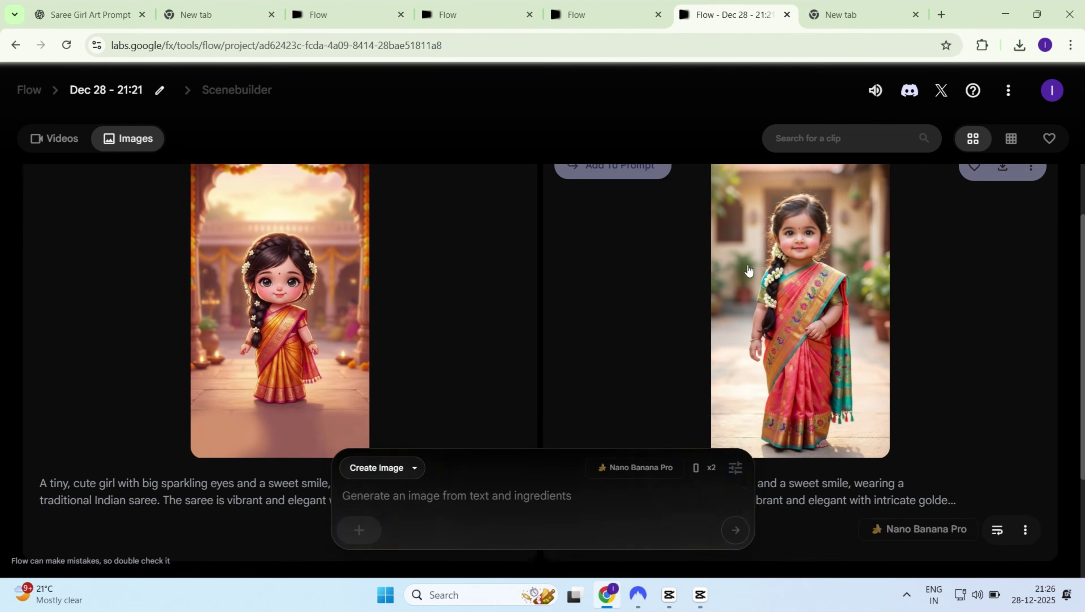
Edit the cartoon-style girl image with the prompt "i want black saree" and return to the project's images.
{"action": "left_click", "coordinate": [275, 310]}
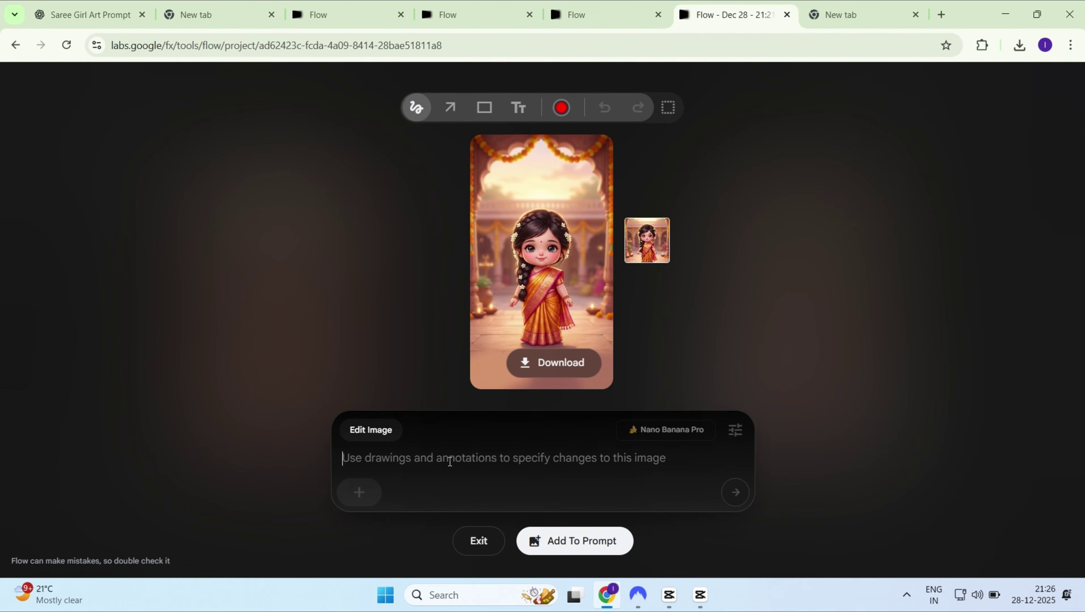
{"action": "type", "text": "i want black"}
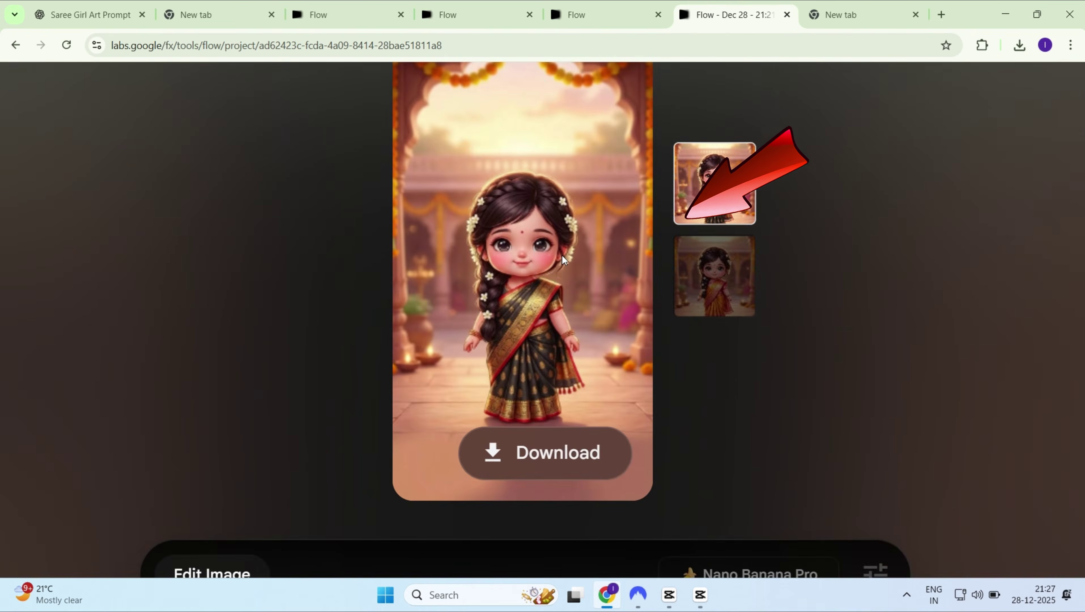
{"action": "left_click", "coordinate": [480, 542]}
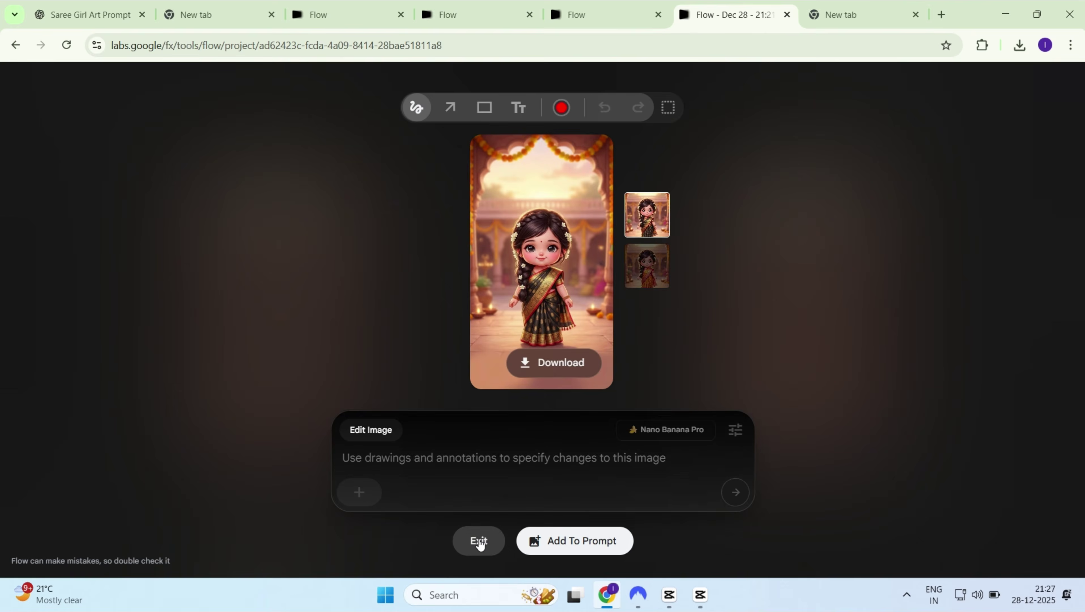
{"action": "left_click", "coordinate": [478, 537]}
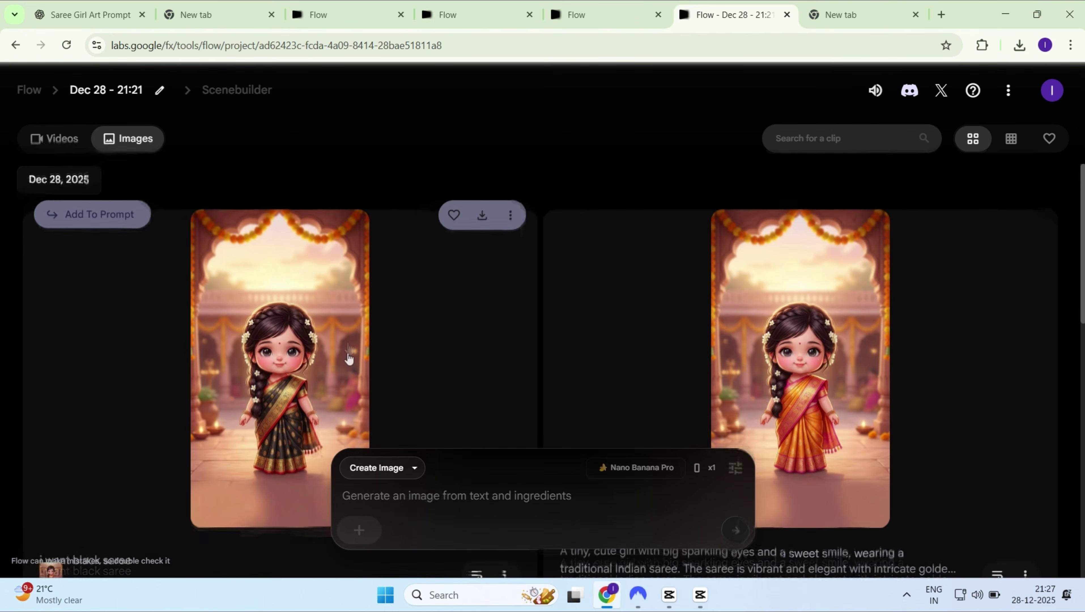
{"action": "scroll", "coordinate": [349, 358], "scroll_direction": "down", "scroll_amount": 2}
{"action": "scroll", "coordinate": [349, 358], "scroll_direction": "down", "scroll_amount": 7}
{"action": "scroll", "coordinate": [349, 358], "scroll_direction": "up", "scroll_amount": 11}
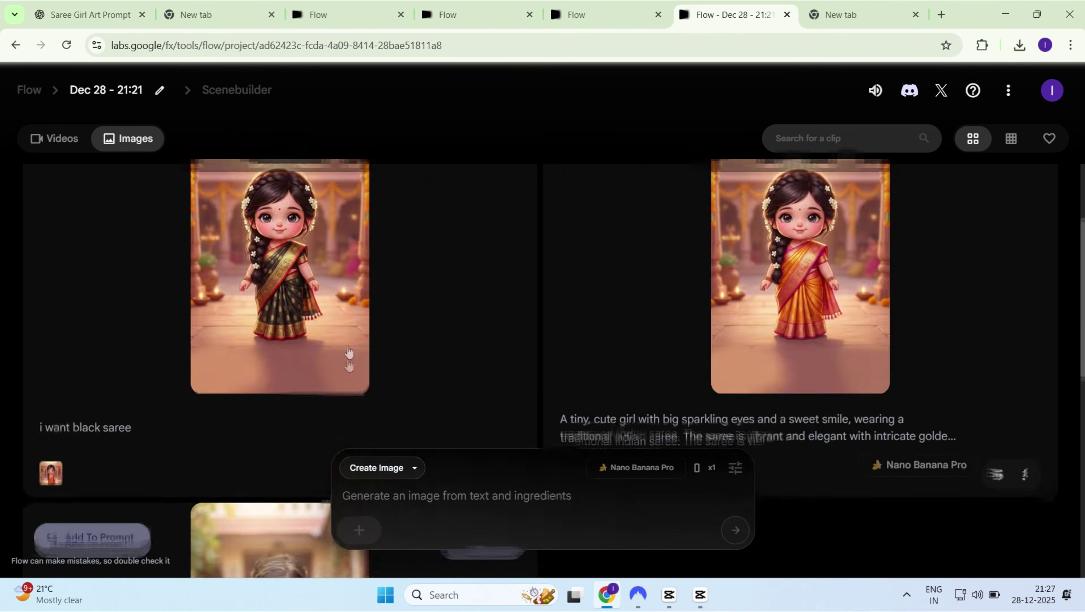
Switch to ChatGPT, copy its prompt for a tiny, adorable cat in a traditional Indian saree, and enter it as Flow's image prompt.
{"action": "key", "text": "ctrl+1"}
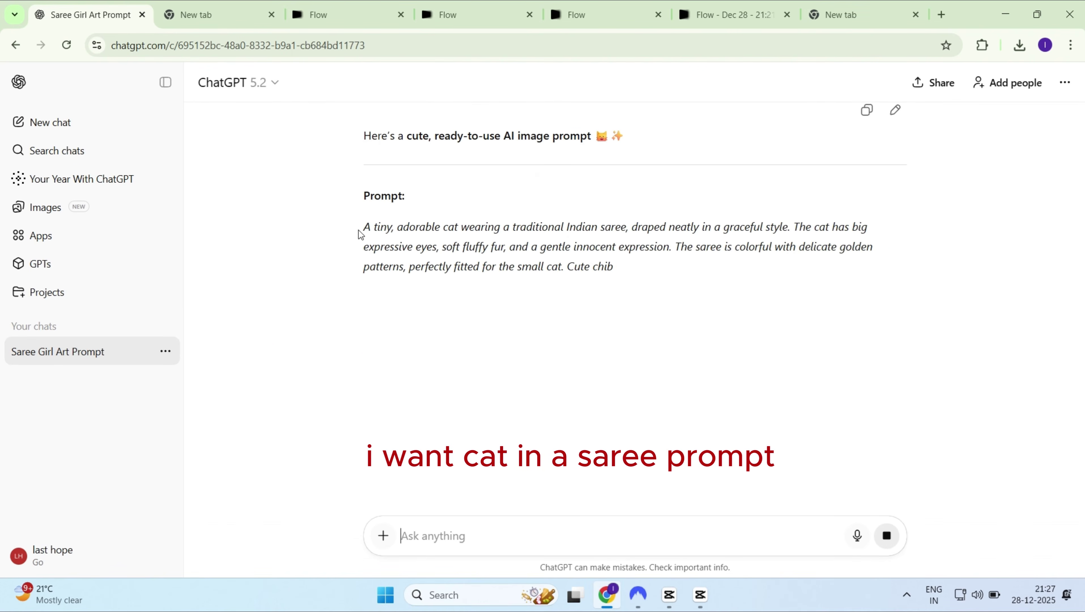
{"action": "left_click_drag", "start_coordinate": [350, 222], "coordinate": [583, 315]}
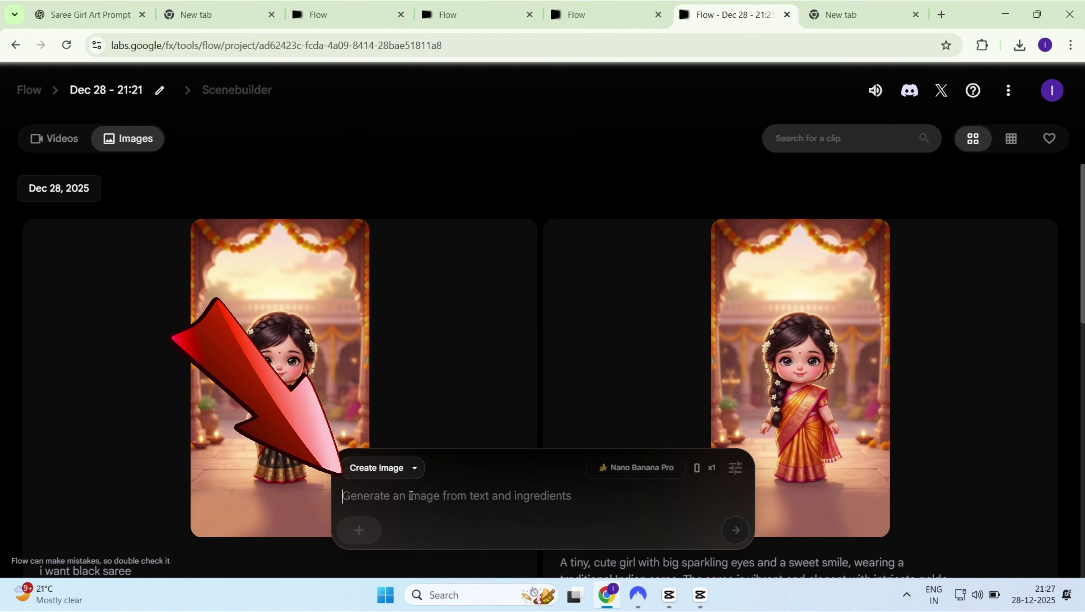
{"action": "type", "text": "A tiny, adorable cat wearing a traditional Indian saree, draped neatly in a graceful style. The cat has big expressive eyes, soft fluffy fur, and a gentle innocent expression. The saree is colorful with delicate golden patterns, perfectly fitted for the small cat. Cute chibi proportions, pastel color palette, soft warm lighting, cozy and wholesome atmosphere. Ultra-detailed, high quality, kawaii aesthetic, shallow depth of field, dreamy background inspired by Indian culture."}
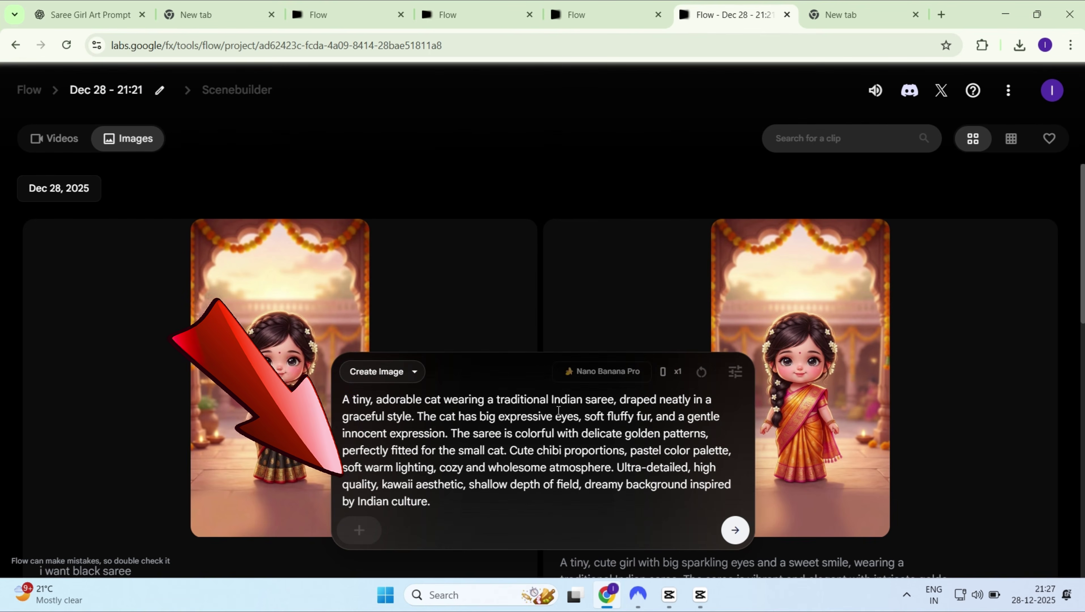
Set the outputs per prompt to 2 and generate the cat images.
{"action": "left_click", "coordinate": [736, 371]}
{"action": "left_click", "coordinate": [667, 249]}
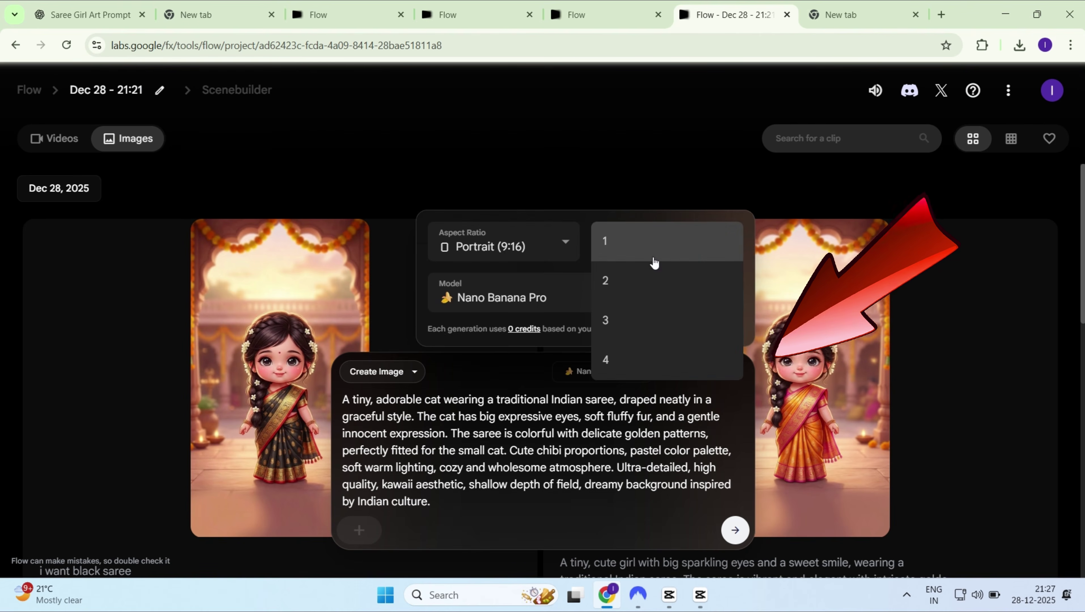
{"action": "left_click", "coordinate": [624, 294]}
{"action": "left_click", "coordinate": [736, 371]}
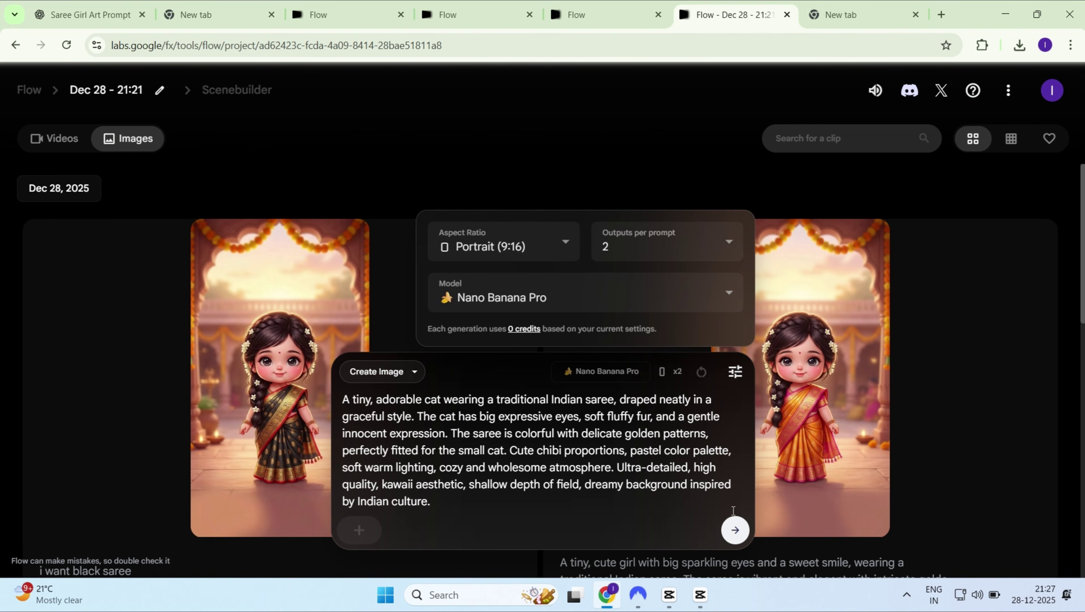
{"action": "left_click", "coordinate": [738, 536]}
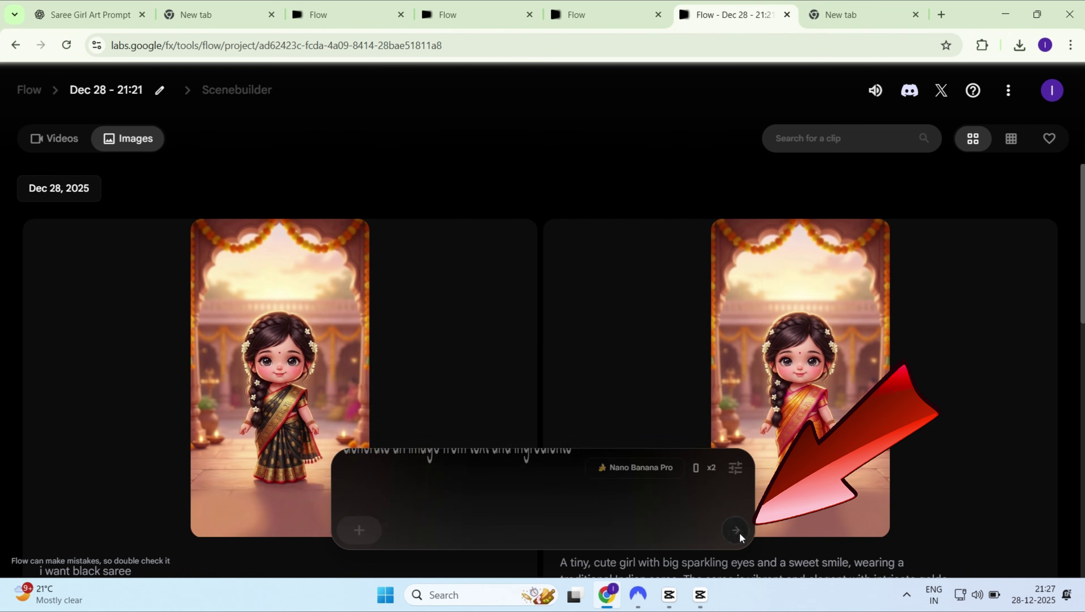
Edit the cat image with blurred upper and lower bands using the prompt "standing a like human".
{"action": "scroll", "coordinate": [529, 357], "scroll_direction": "down", "scroll_amount": 2}
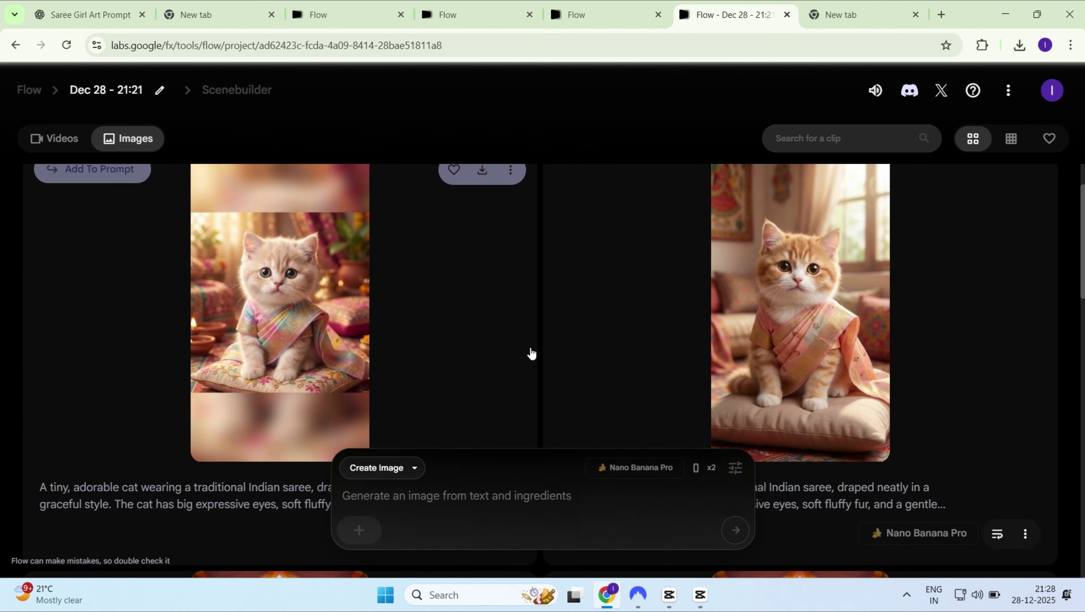
{"action": "left_click", "coordinate": [275, 343]}
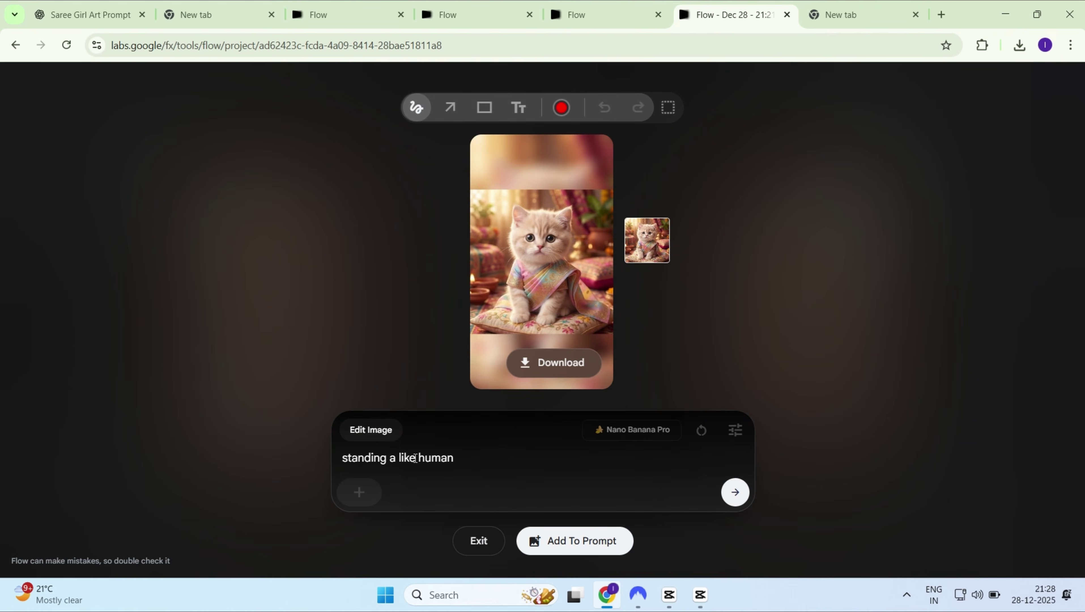
{"action": "key", "text": "Return"}
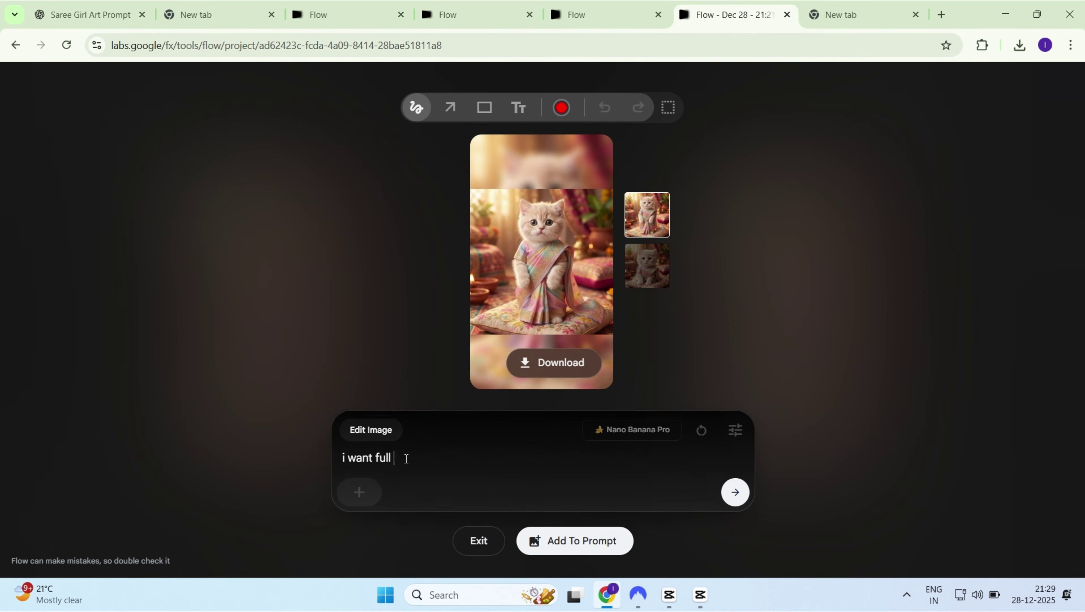
Give the standing cat image a pink backdrop with the edit prompt "i want full pink blackground".
{"action": "type", "text": "i want full pink blackground "}
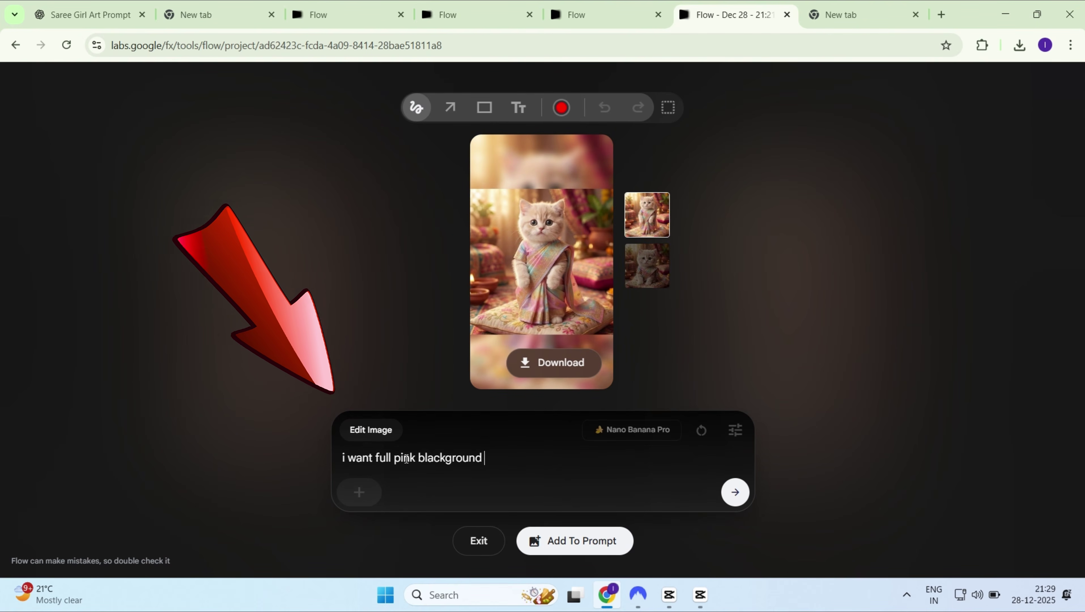
{"action": "type", "text": "and"}
{"action": "key", "text": "BackSpace"}
{"action": "key", "text": "BackSpace"}
{"action": "key", "text": "Return"}
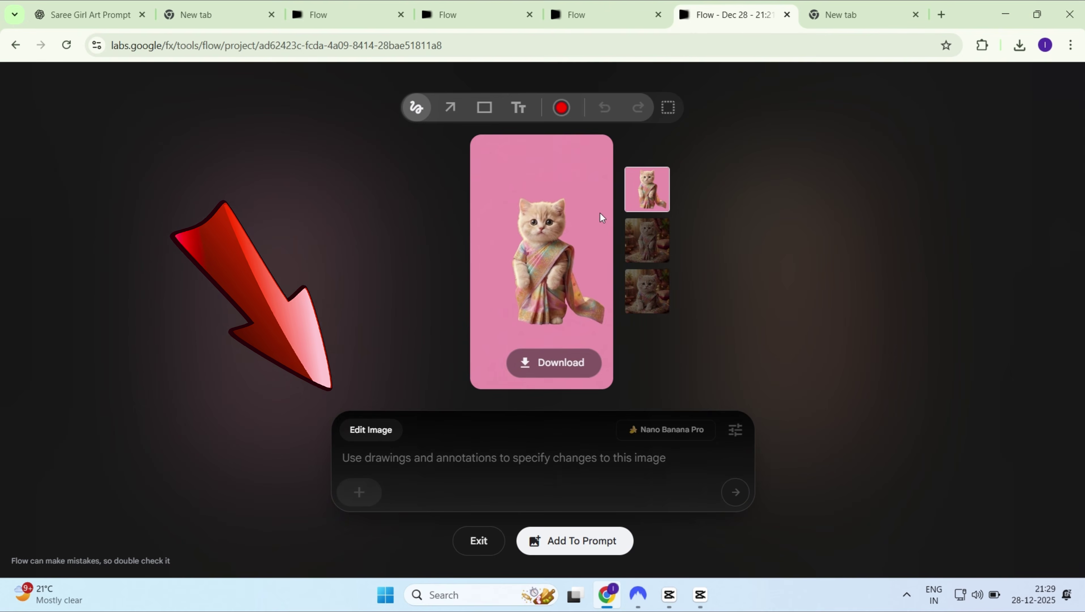
Submit the edit prompt "i want black and blue combination saree and having stange" for the cat image with the pink backdrop.
{"action": "left_click", "coordinate": [442, 460]}
{"action": "type", "text": "i want black"}
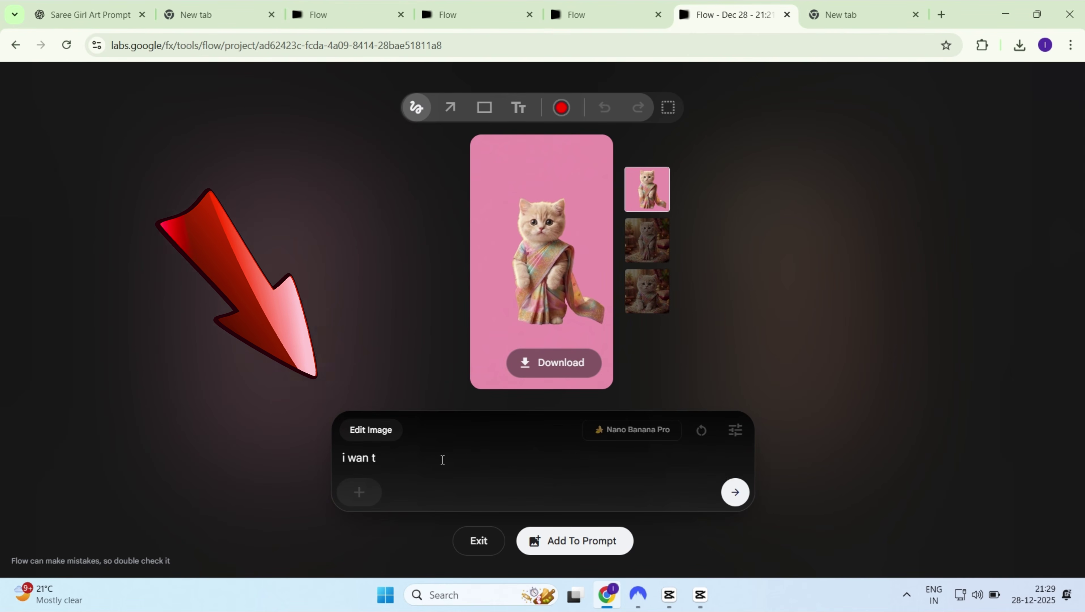
{"action": "type", "text": " and blue combin"}
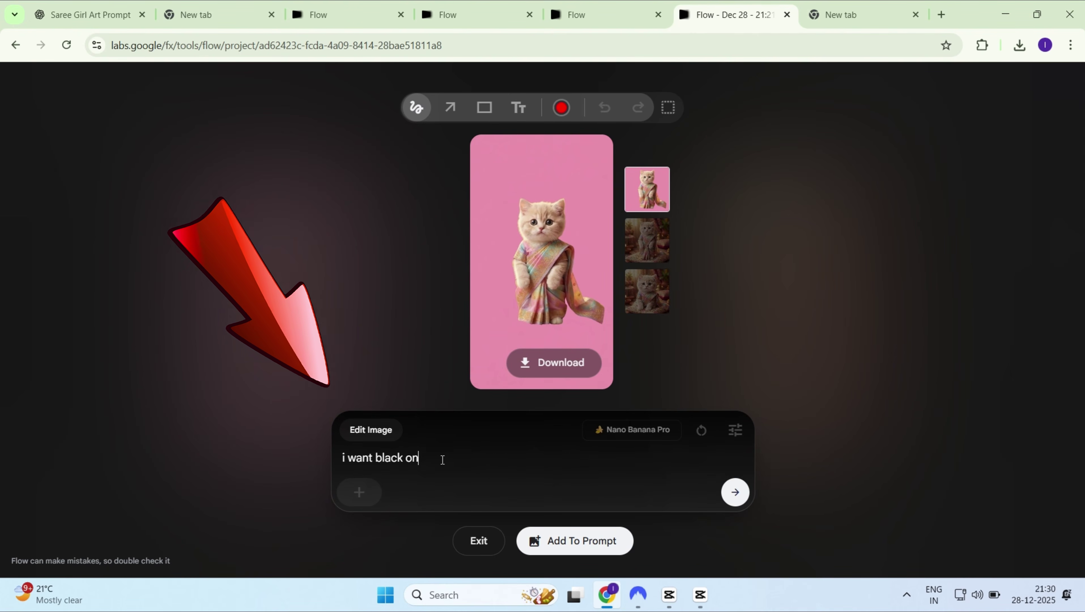
{"action": "type", "text": "ation saree and having stange"}
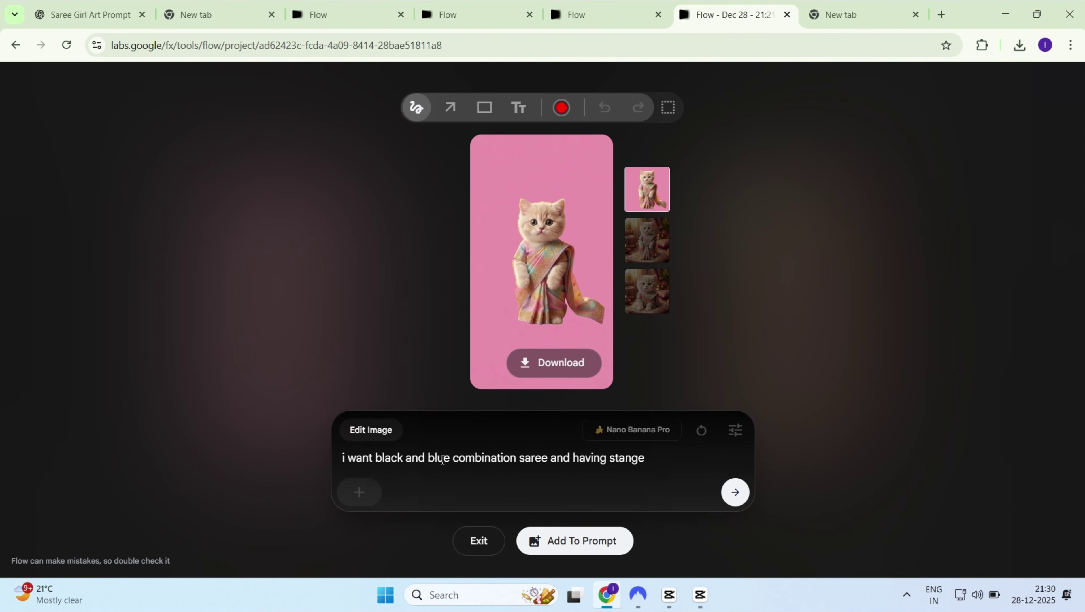
{"action": "key", "text": "Return"}
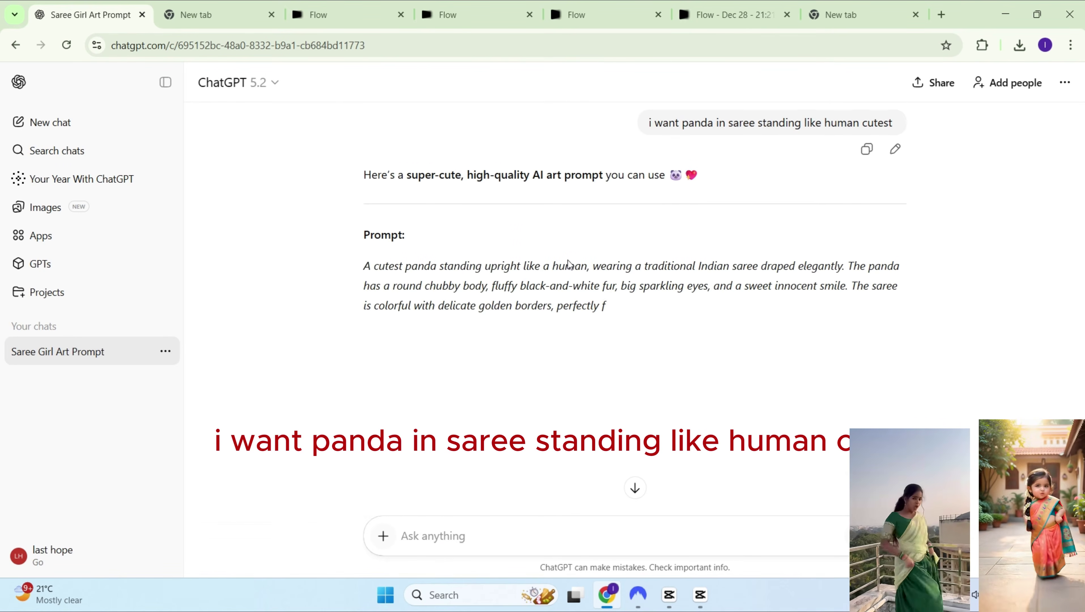
Copy ChatGPT's cutest panda in a saree prompt and submit it in Flow as the edit prompt for the stage cat image.
{"action": "left_click_drag", "start_coordinate": [358, 242], "coordinate": [657, 349]}
{"action": "key", "text": "ctrl+c"}
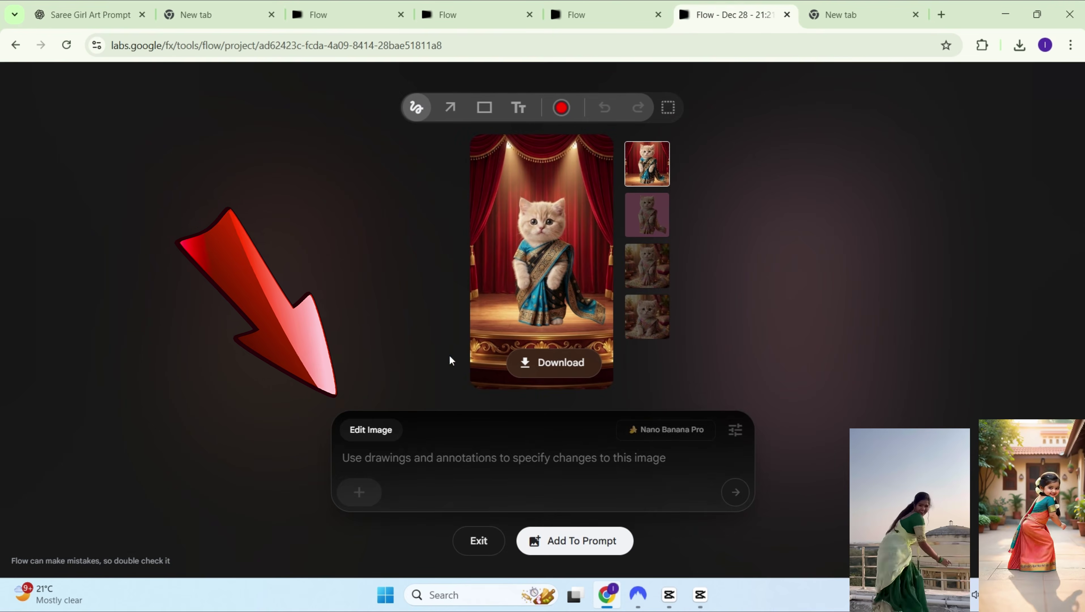
{"action": "left_click", "coordinate": [422, 463]}
{"action": "key", "text": "ctrl+v"}
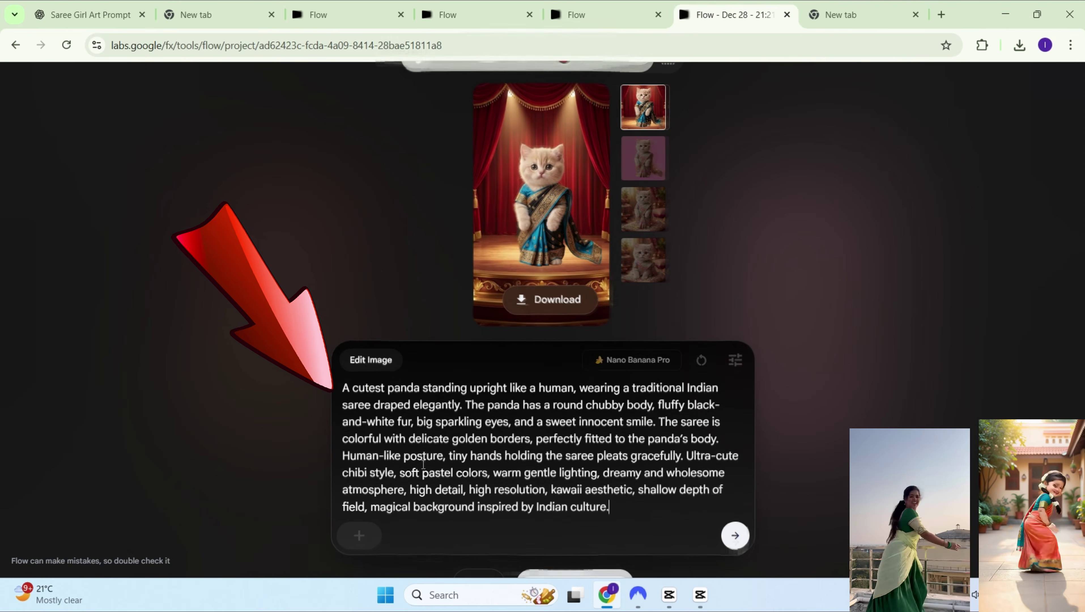
{"action": "key", "text": "Return"}
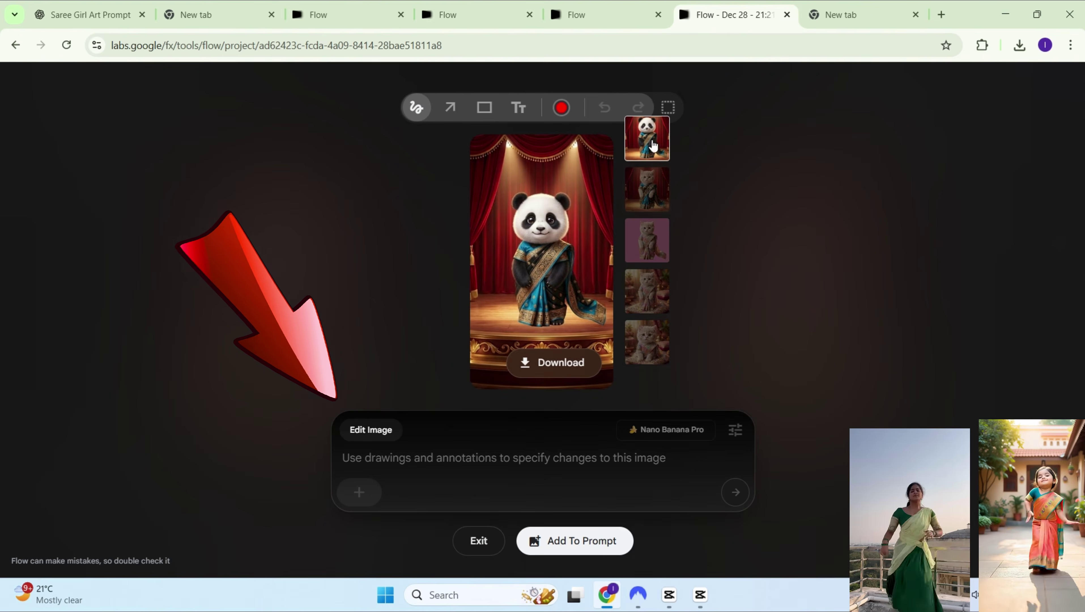
Ask ChatGPT for a prompt for a dog in a saree and use it in Flow to edit the panda image.
{"action": "left_click", "coordinate": [76, 19]}
{"action": "scroll", "coordinate": [359, 428], "scroll_direction": "down", "scroll_amount": 3}
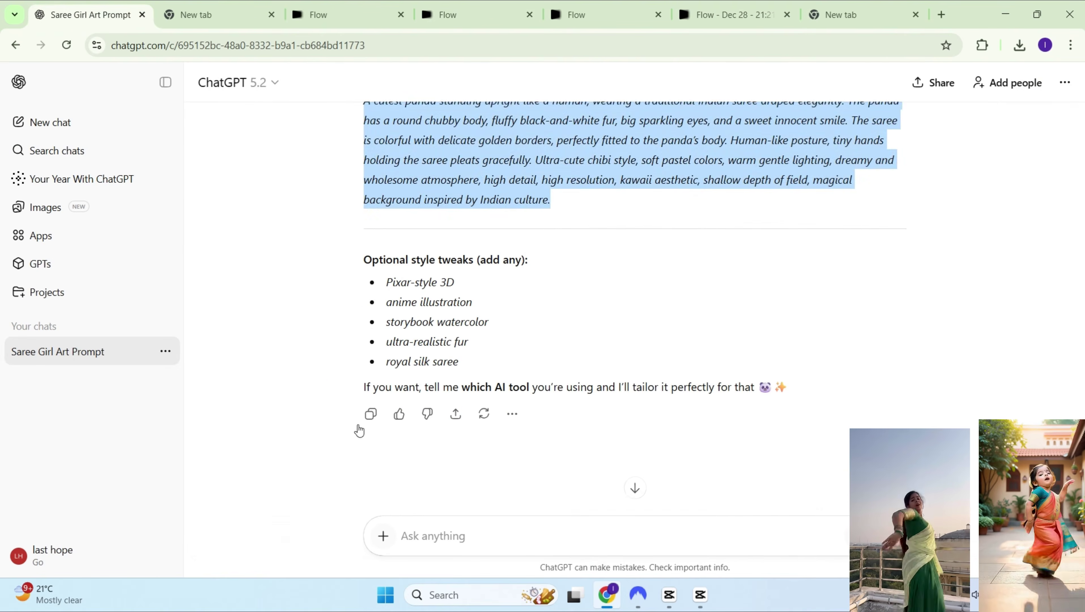
{"action": "left_click", "coordinate": [421, 533]}
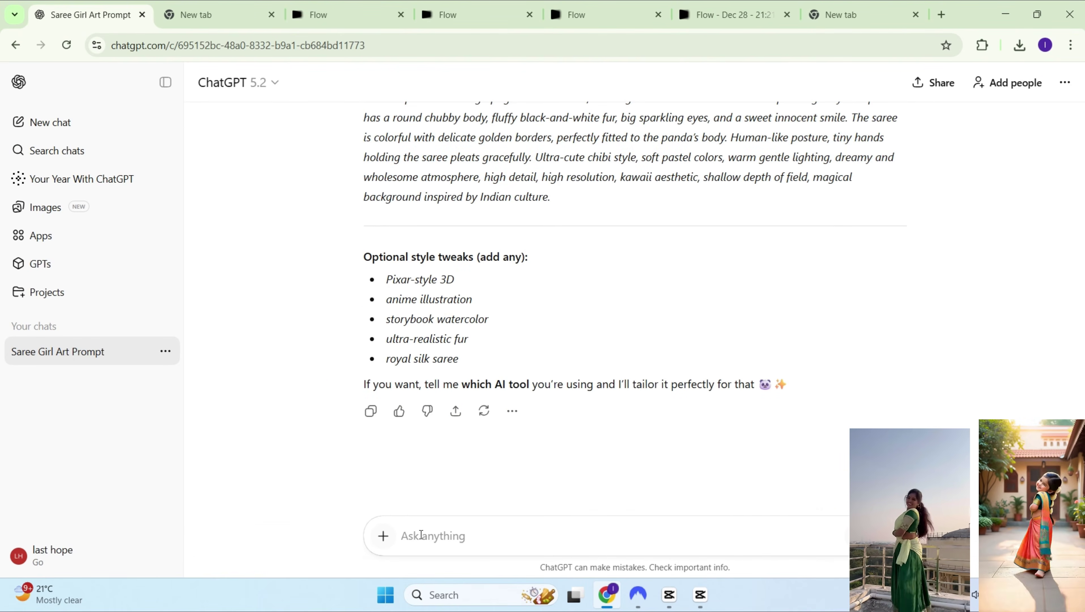
{"action": "type", "text": "do"}
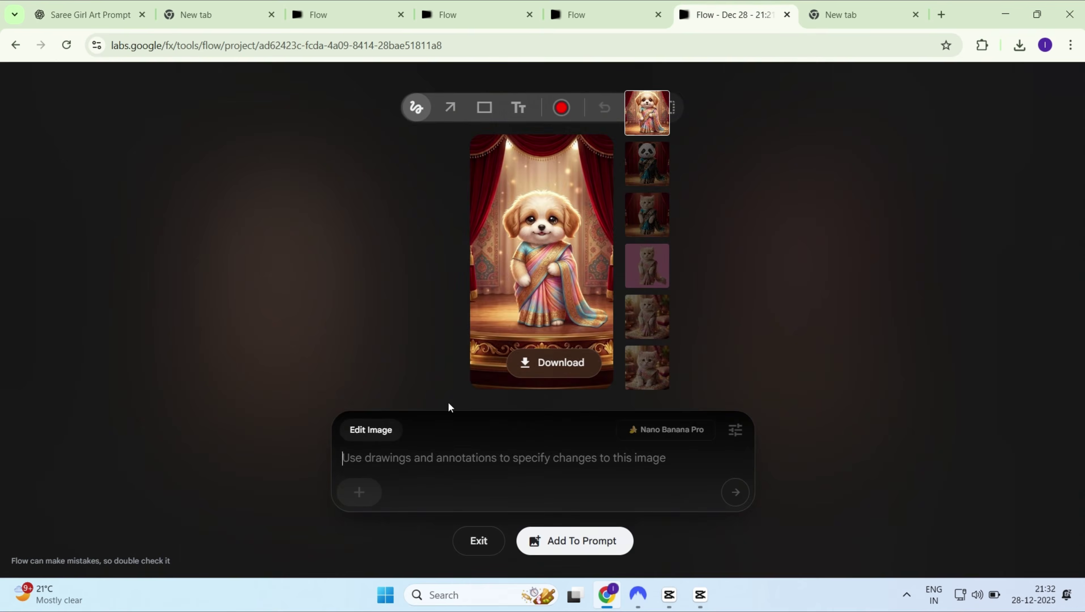
Request a prompt from ChatGPT with "boy" and use the resulting tiny, cute boy text in Flow to edit the dog image.
{"action": "left_click", "coordinate": [99, 4]}
{"action": "left_click", "coordinate": [434, 535]}
{"action": "scroll", "coordinate": [434, 535], "scroll_direction": "down", "scroll_amount": 3}
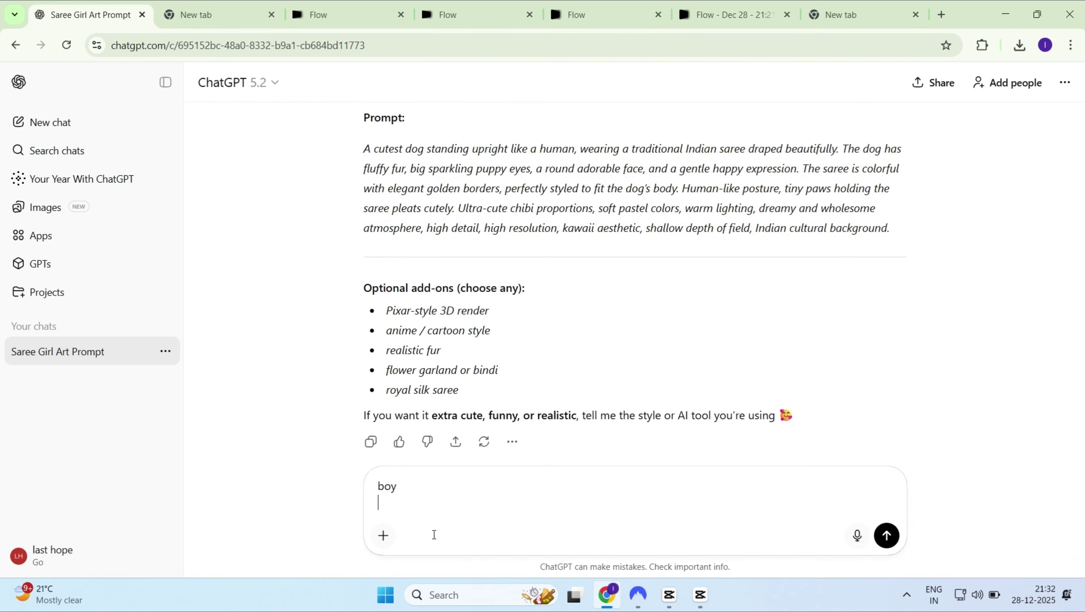
{"action": "type", "text": "boy"}
{"action": "key", "text": "Return"}
{"action": "triple_click", "coordinate": [679, 313]}
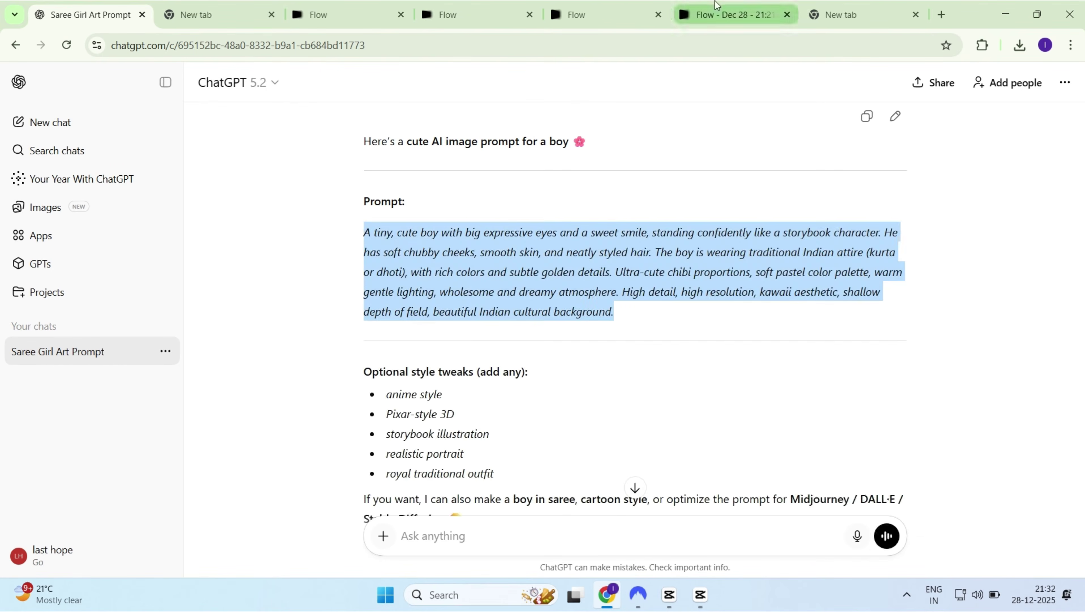
{"action": "left_click", "coordinate": [728, 14]}
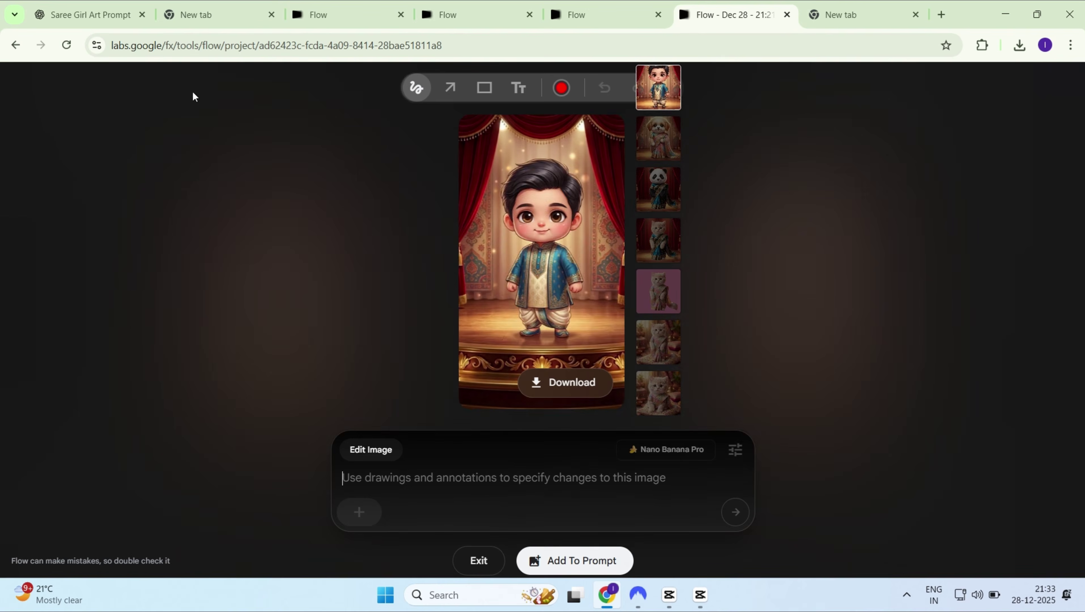
Exit Flow's image editor and display the project's generated images in the small grid view.
{"action": "left_click", "coordinate": [90, 14]}
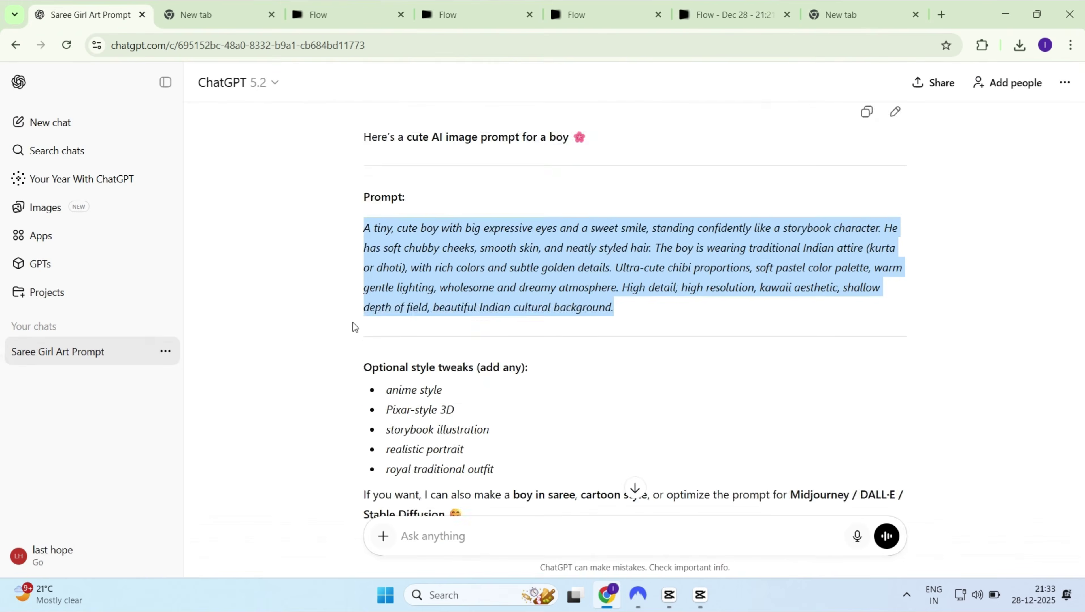
{"action": "scroll", "coordinate": [352, 322], "scroll_direction": "down", "scroll_amount": 2}
{"action": "left_click", "coordinate": [728, 15]}
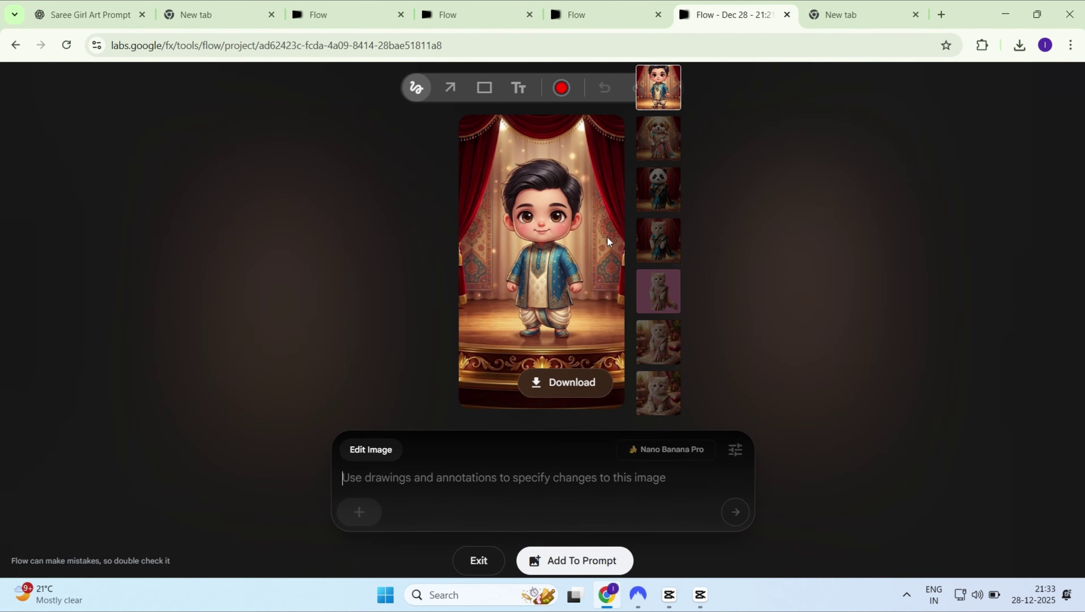
{"action": "left_click", "coordinate": [480, 560]}
{"action": "left_click", "coordinate": [1013, 142]}
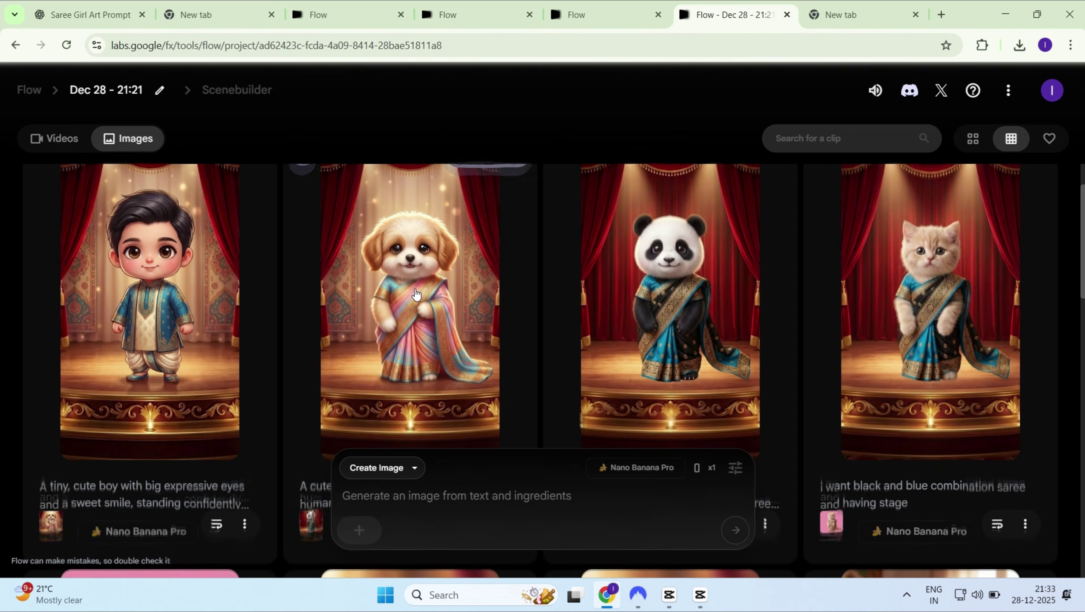
Review the generated images and download the boy in the blue kurta at 2K resolution.
{"action": "scroll", "coordinate": [415, 294], "scroll_direction": "down", "scroll_amount": 3}
{"action": "scroll", "coordinate": [416, 294], "scroll_direction": "down", "scroll_amount": 6}
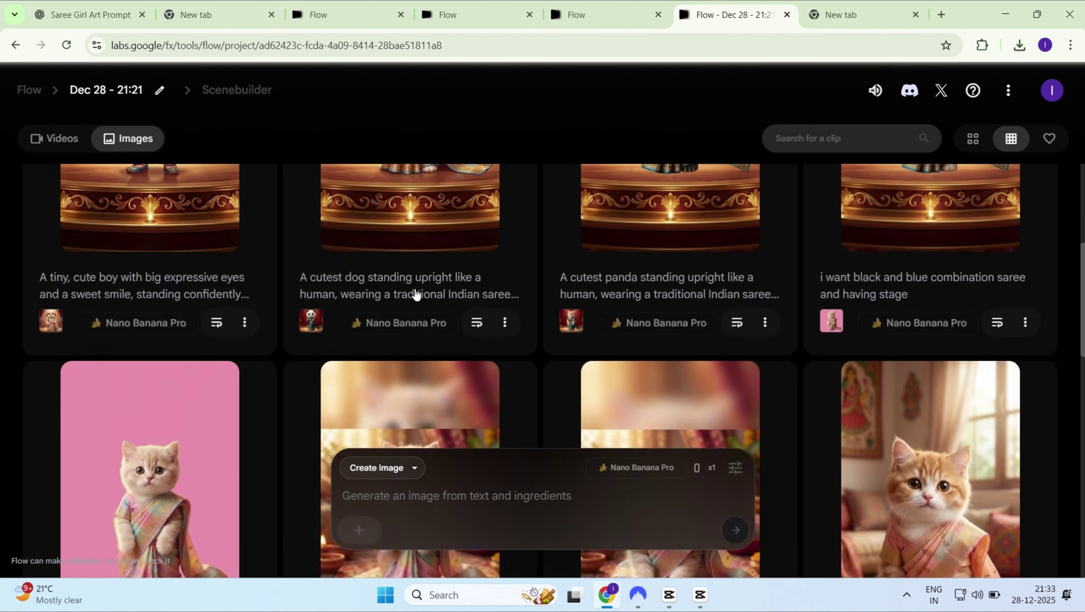
{"action": "scroll", "coordinate": [416, 294], "scroll_direction": "down", "scroll_amount": 10}
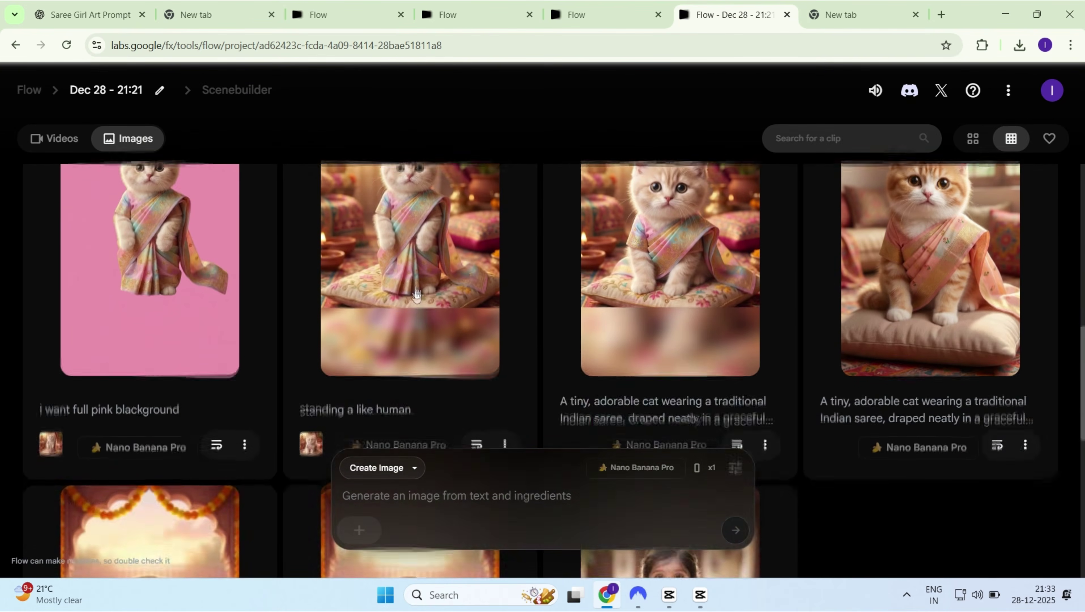
{"action": "scroll", "coordinate": [416, 294], "scroll_direction": "up", "scroll_amount": 7}
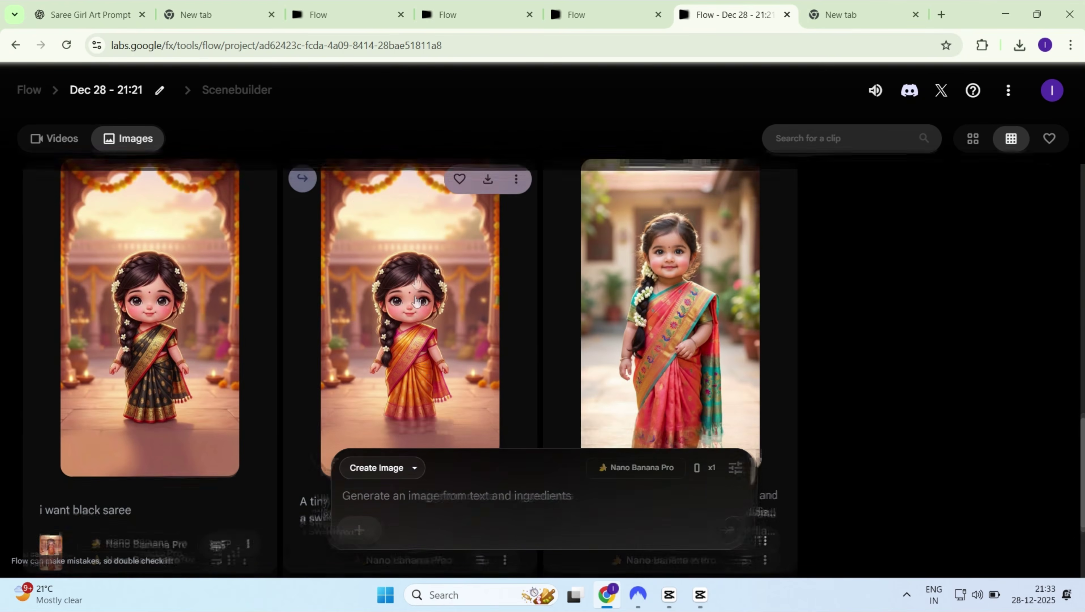
{"action": "scroll", "coordinate": [416, 294], "scroll_direction": "up", "scroll_amount": 15}
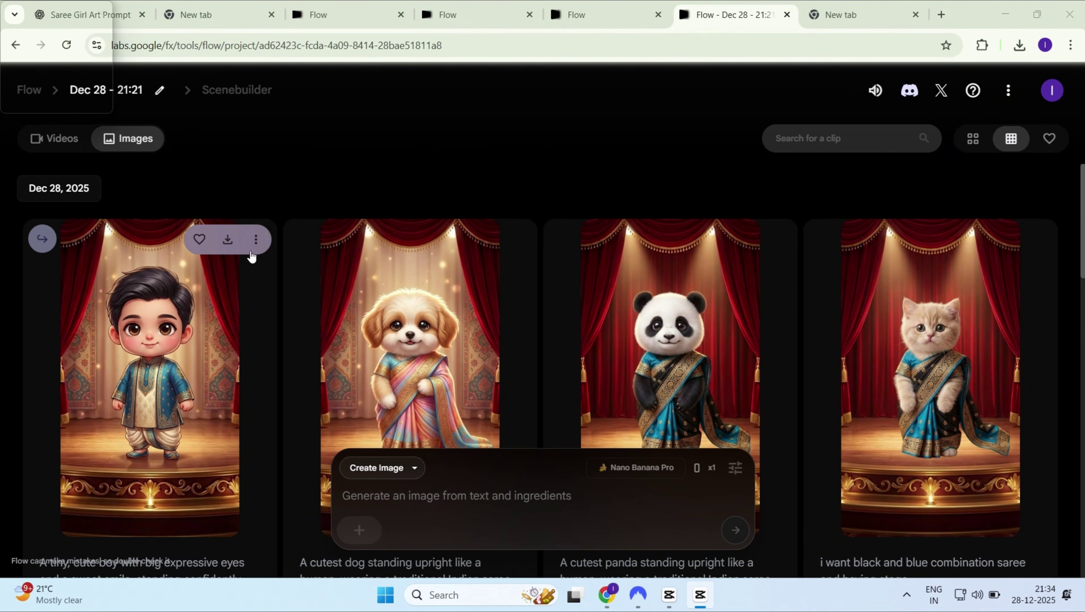
{"action": "left_click", "coordinate": [223, 241]}
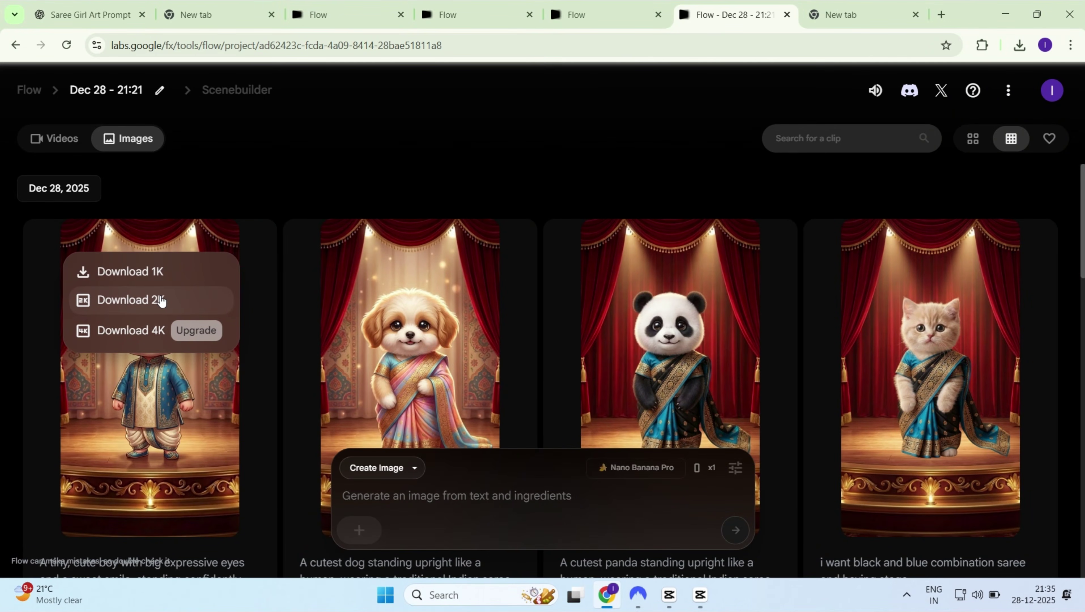
{"action": "left_click", "coordinate": [210, 300]}
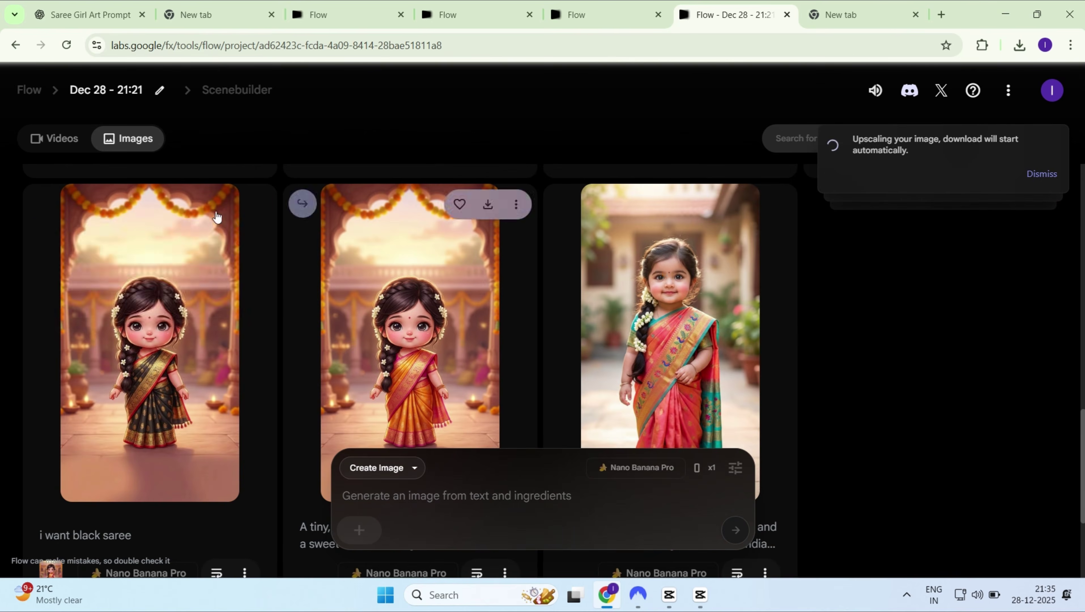
Download the cartoon girl in the black saree and the realistic girl in the red saree at 2K.
{"action": "left_click", "coordinate": [223, 206]}
{"action": "left_click", "coordinate": [131, 264]}
{"action": "left_click", "coordinate": [748, 205]}
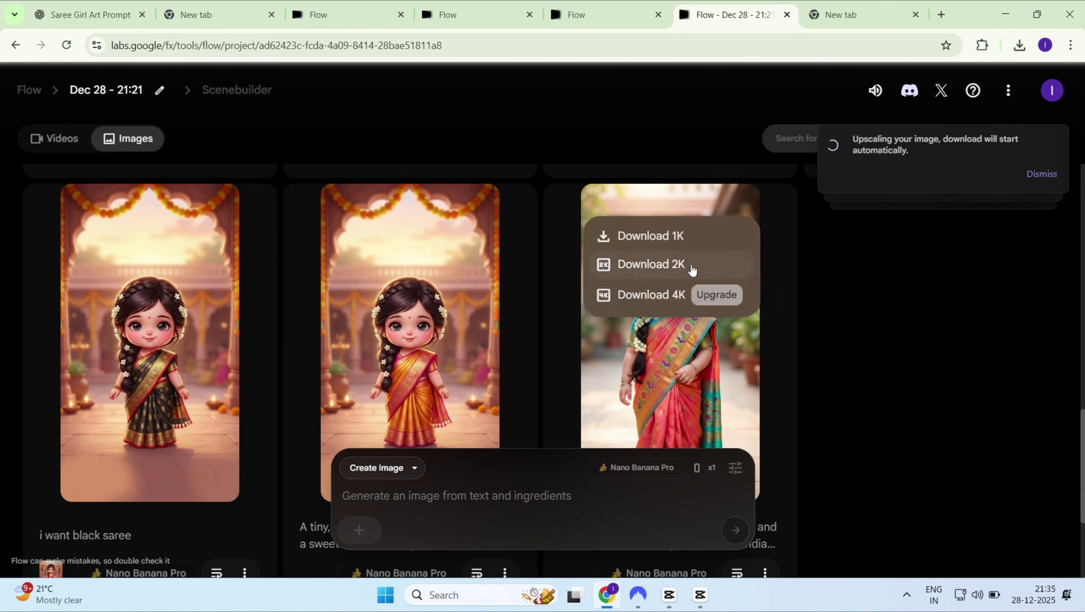
{"action": "left_click", "coordinate": [691, 271]}
{"action": "scroll", "coordinate": [562, 242], "scroll_direction": "up", "scroll_amount": 15}
{"action": "left_click", "coordinate": [221, 141]}
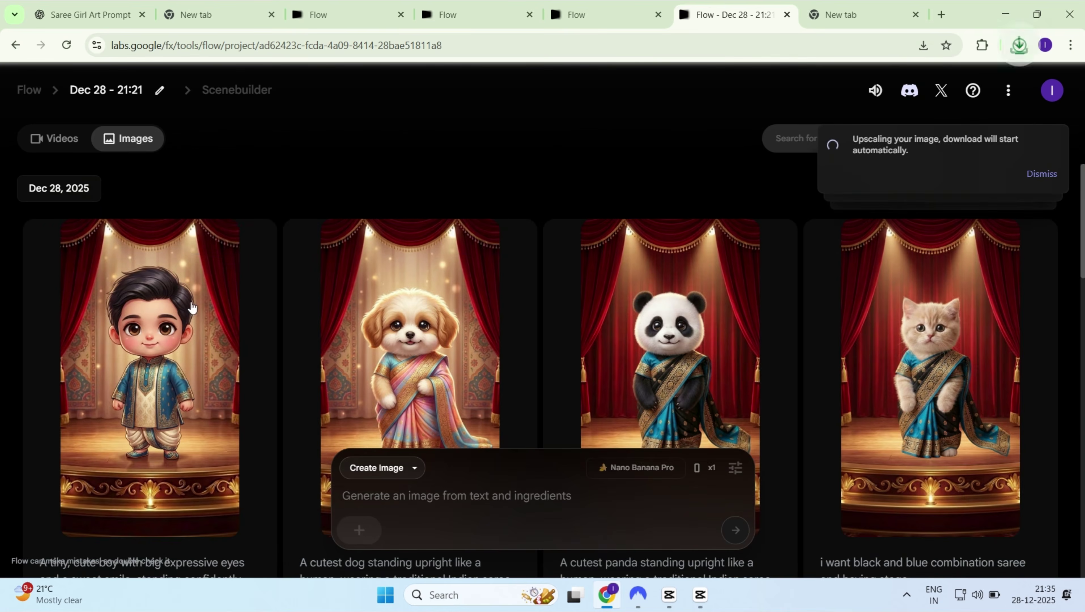
{"action": "scroll", "coordinate": [258, 386], "scroll_direction": "down", "scroll_amount": 1}
{"action": "key", "text": "super"}
{"action": "type", "text": "fil"}
{"action": "key", "text": "Return"}
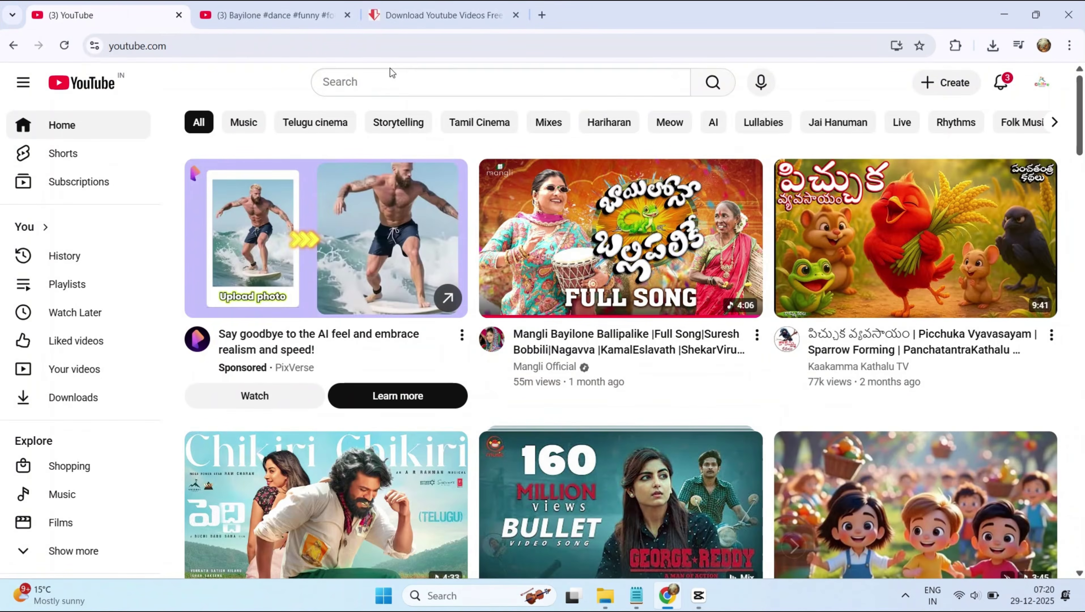
Search YouTube for "baloney song".
{"action": "left_click", "coordinate": [395, 78]}
{"action": "type", "text": "b"}
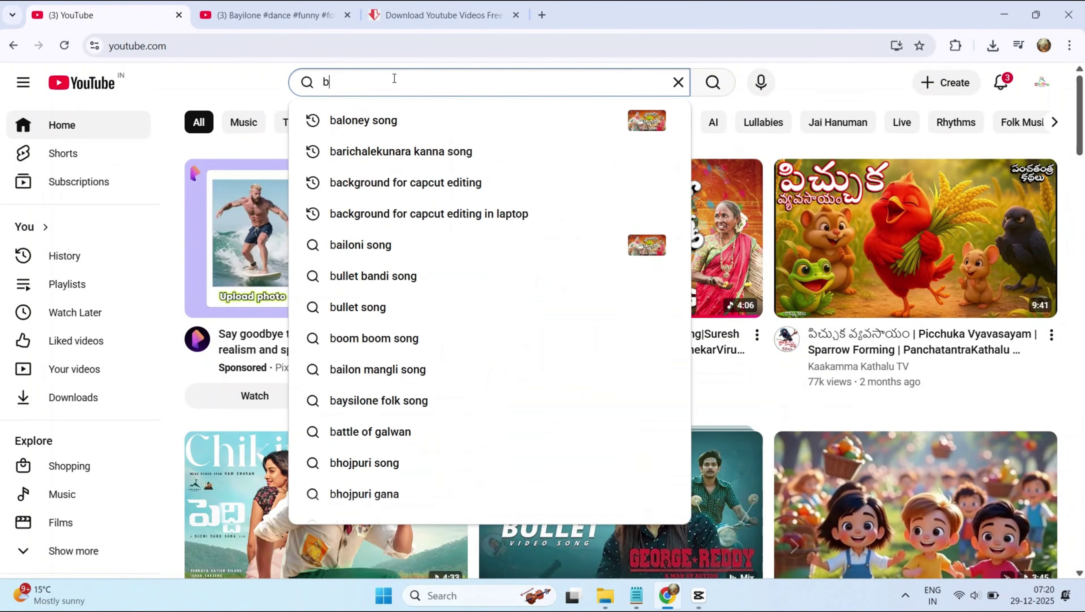
{"action": "key", "text": "Down"}
{"action": "key", "text": "Return"}
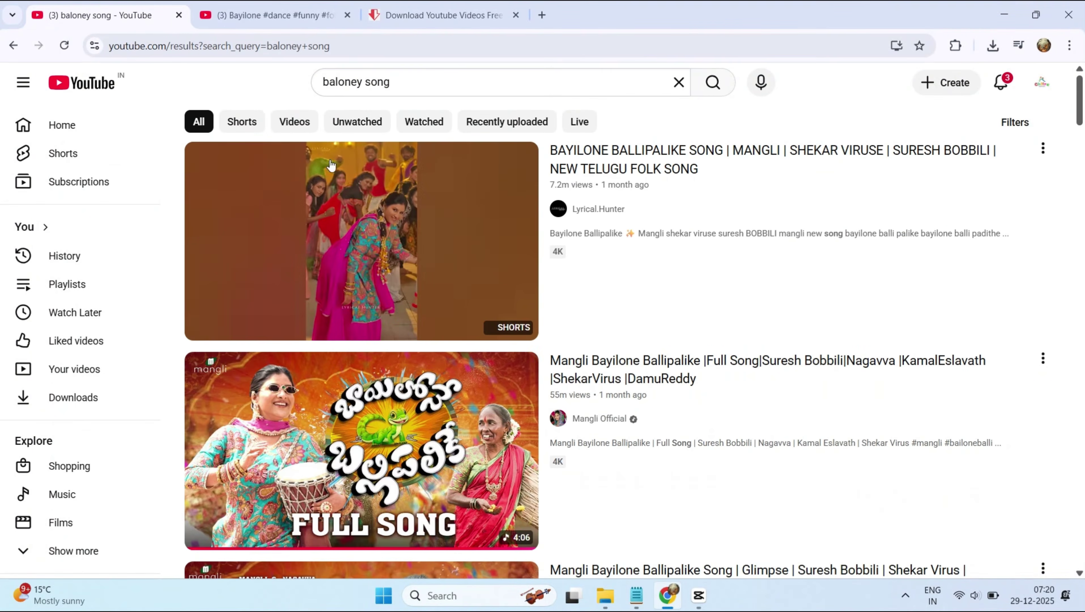
Open the Bayilone dance Short with the dancer in the green and cream saree and copy its share link.
{"action": "scroll", "coordinate": [600, 266], "scroll_direction": "down", "scroll_amount": 10}
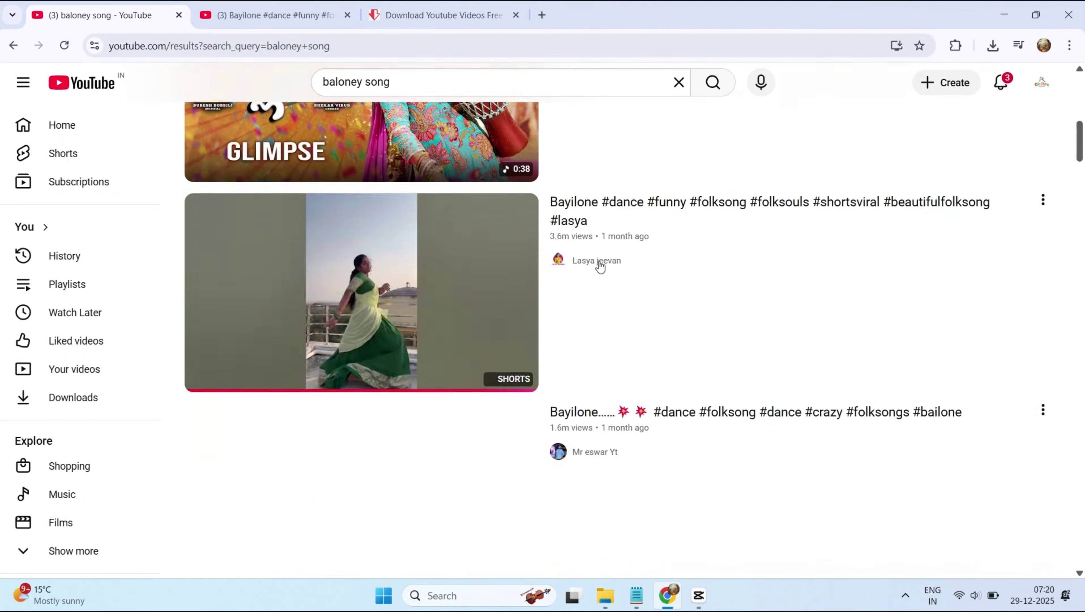
{"action": "scroll", "coordinate": [600, 266], "scroll_direction": "down", "scroll_amount": 1}
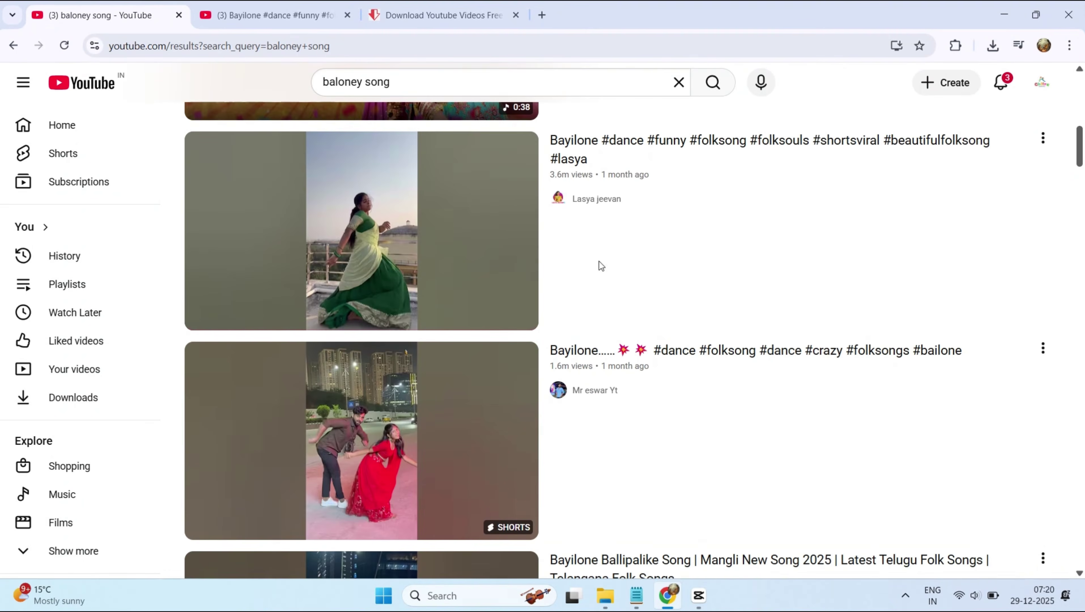
{"action": "left_click", "coordinate": [471, 185]}
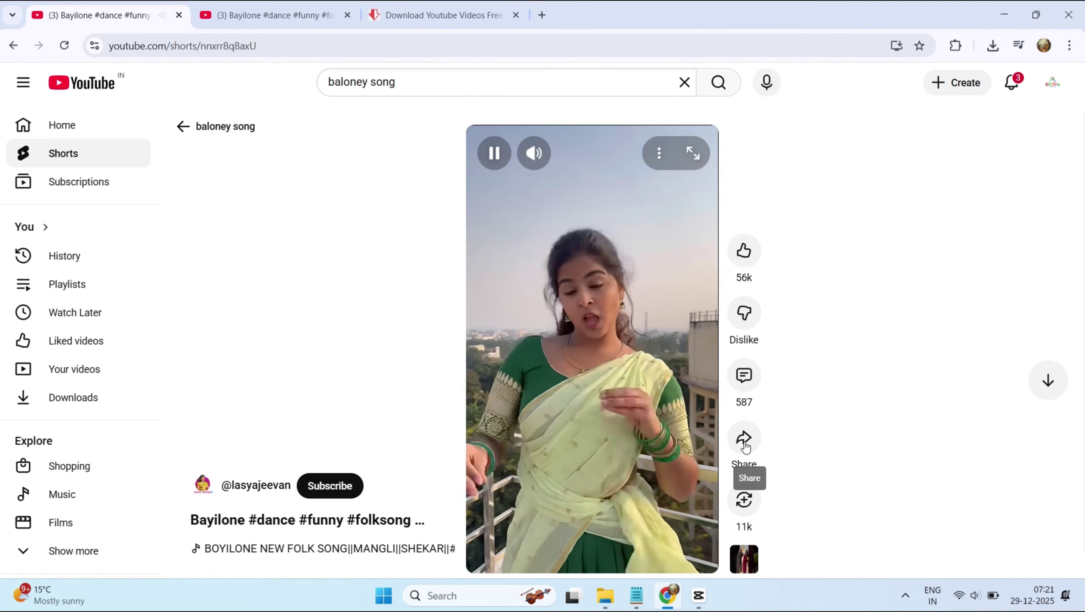
{"action": "left_click", "coordinate": [745, 442]}
{"action": "left_click", "coordinate": [660, 371]}
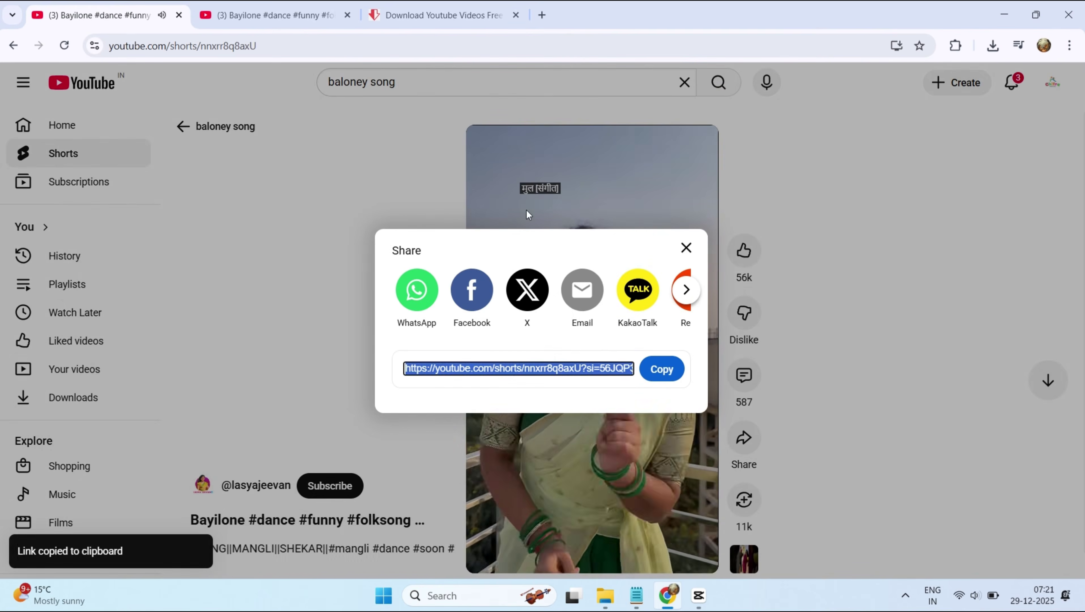
Replace the link in the VD6S YouTube video downloader with the copied Short link and load its download options.
{"action": "left_click", "coordinate": [389, 18]}
{"action": "left_click", "coordinate": [434, 296]}
{"action": "key", "text": "ctrl+a"}
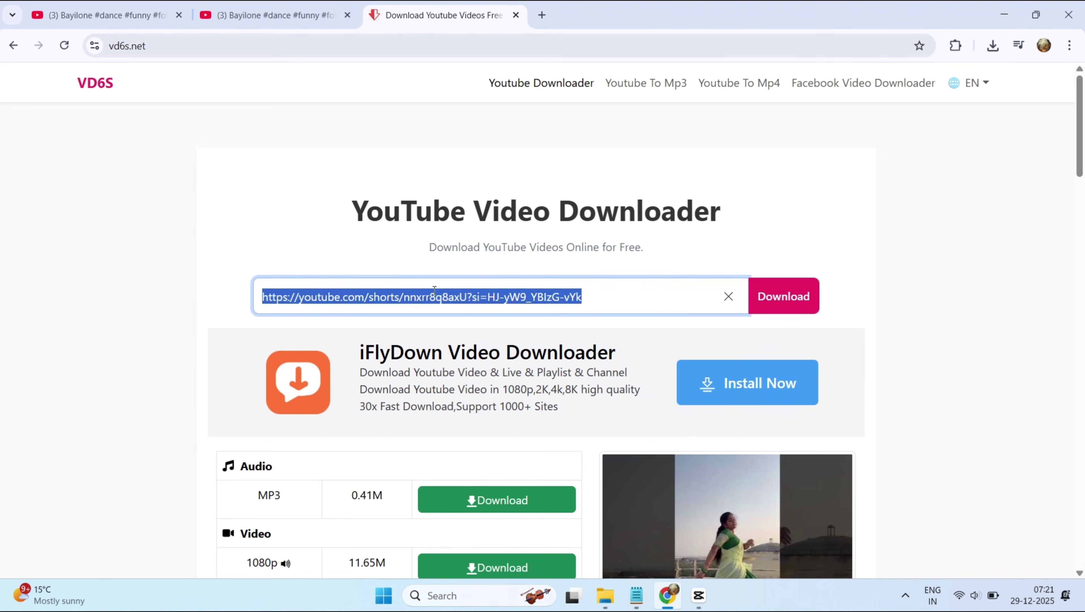
{"action": "key", "text": "ctrl+v"}
{"action": "scroll", "coordinate": [442, 266], "scroll_direction": "down", "scroll_amount": 3}
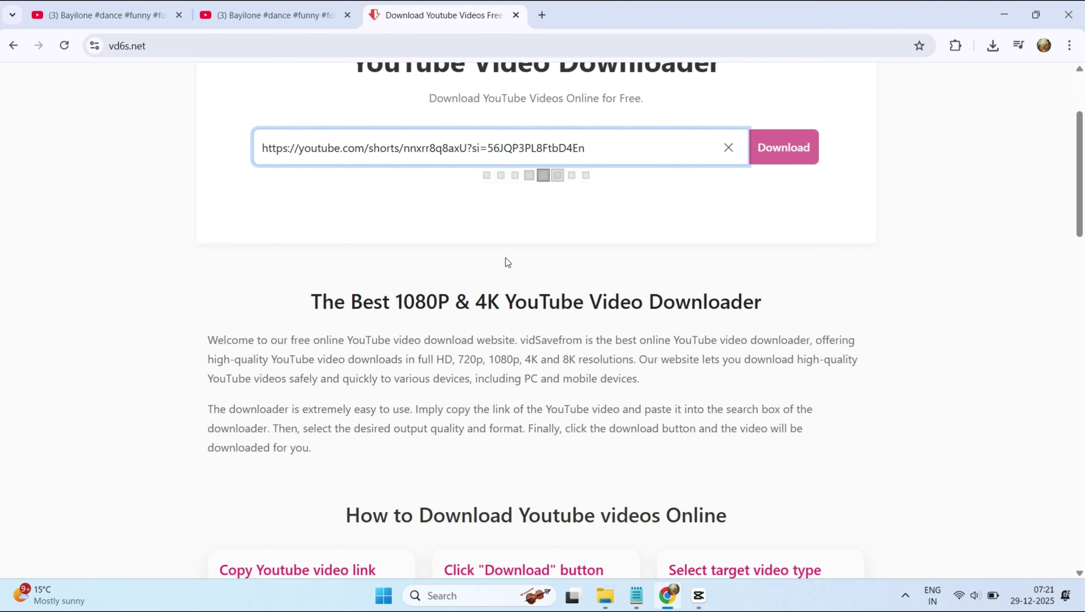
Download the dance Short as a 720p video with sound.
{"action": "scroll", "coordinate": [506, 257], "scroll_direction": "down", "scroll_amount": 4}
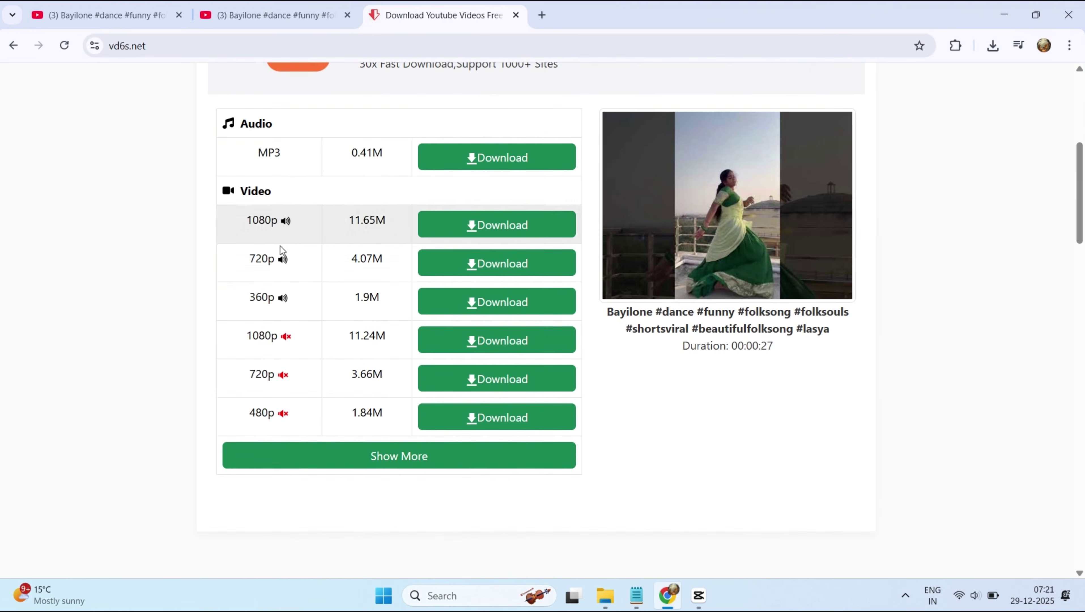
{"action": "left_click", "coordinate": [499, 269]}
{"action": "left_click", "coordinate": [548, 171]}
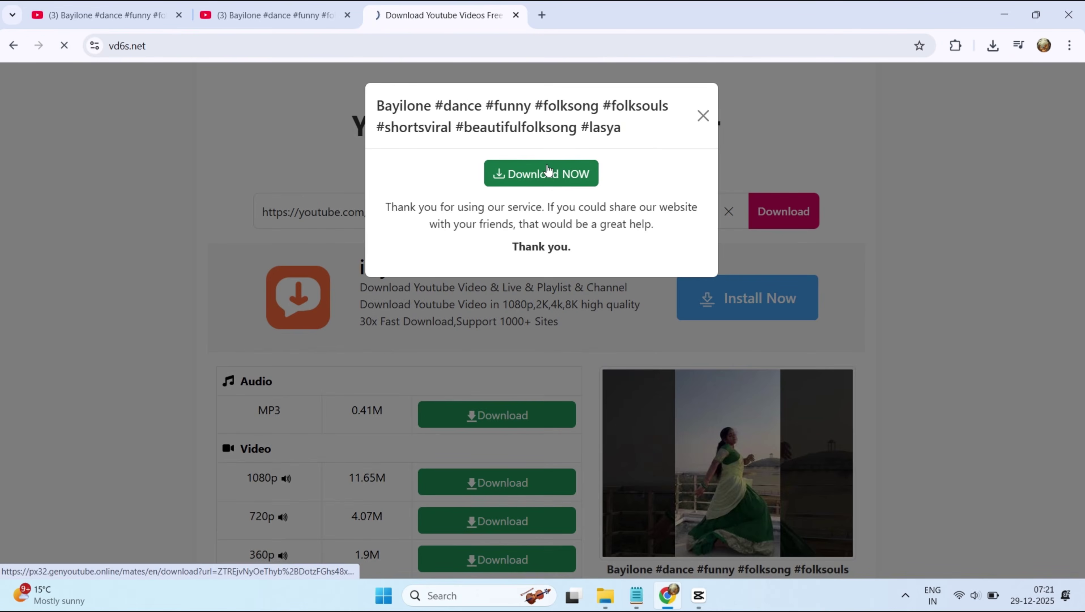
{"action": "left_click_drag", "start_coordinate": [399, 106], "coordinate": [440, 128]}
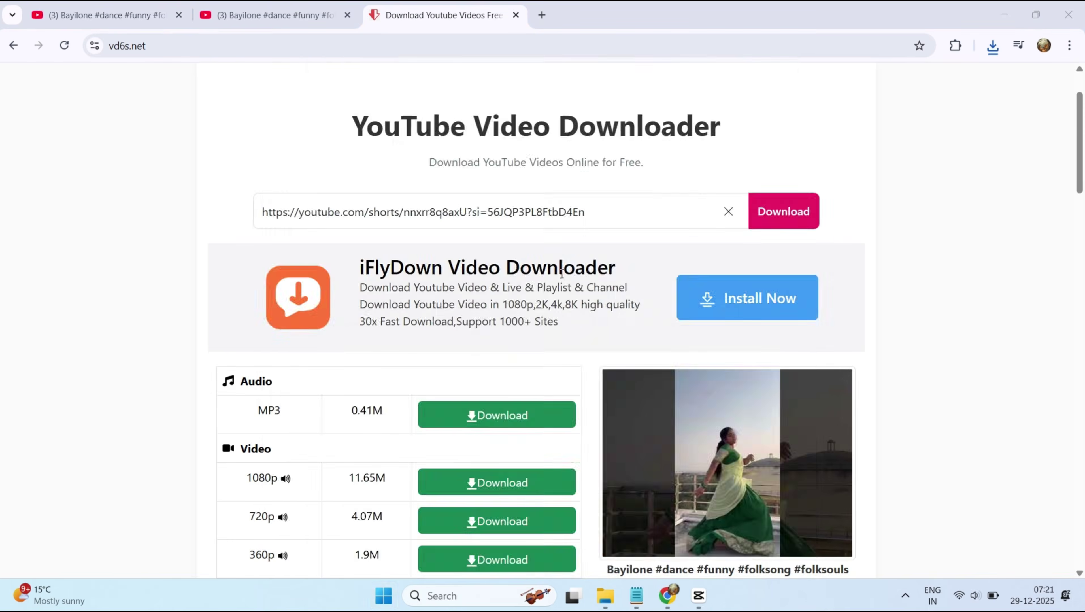
Open the Downloads folder in File Explorer and check the downloaded dance video and character images.
{"action": "key", "text": "super+e"}
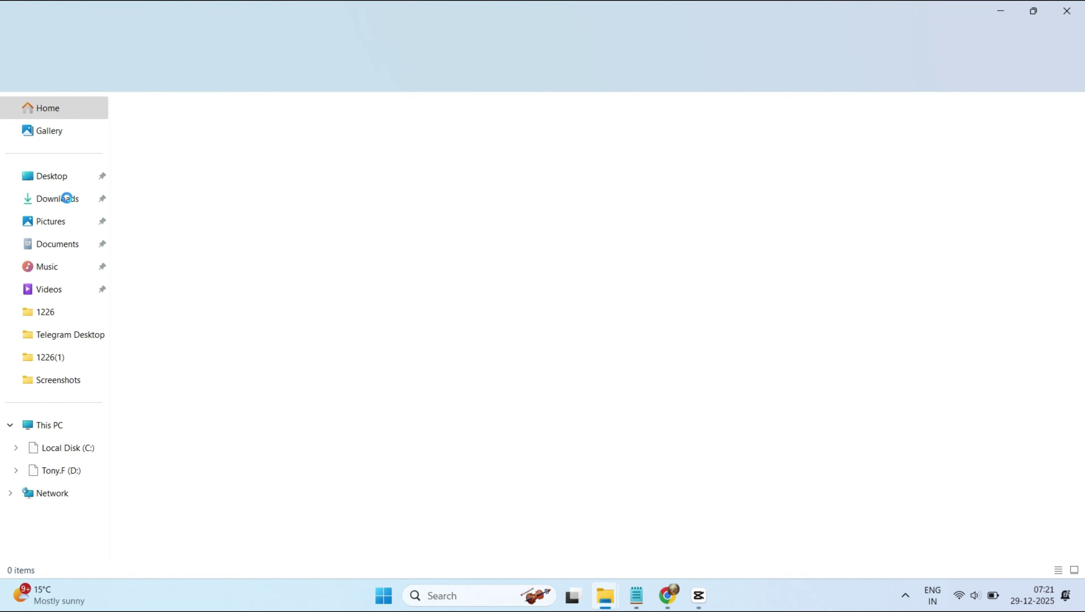
{"action": "left_click", "coordinate": [69, 202]}
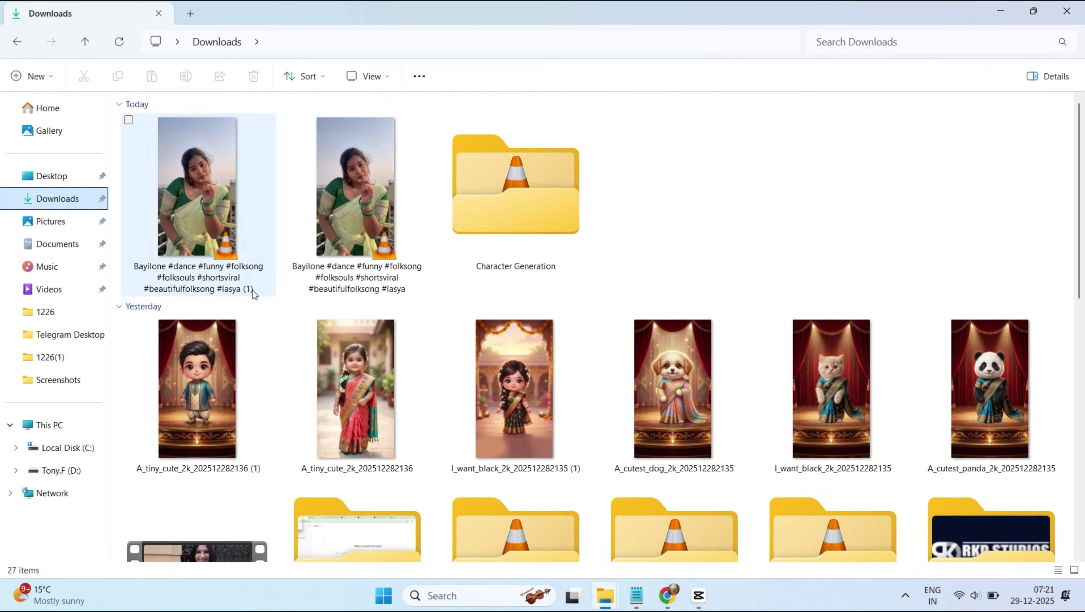
{"action": "scroll", "coordinate": [438, 326], "scroll_direction": "down", "scroll_amount": 1}
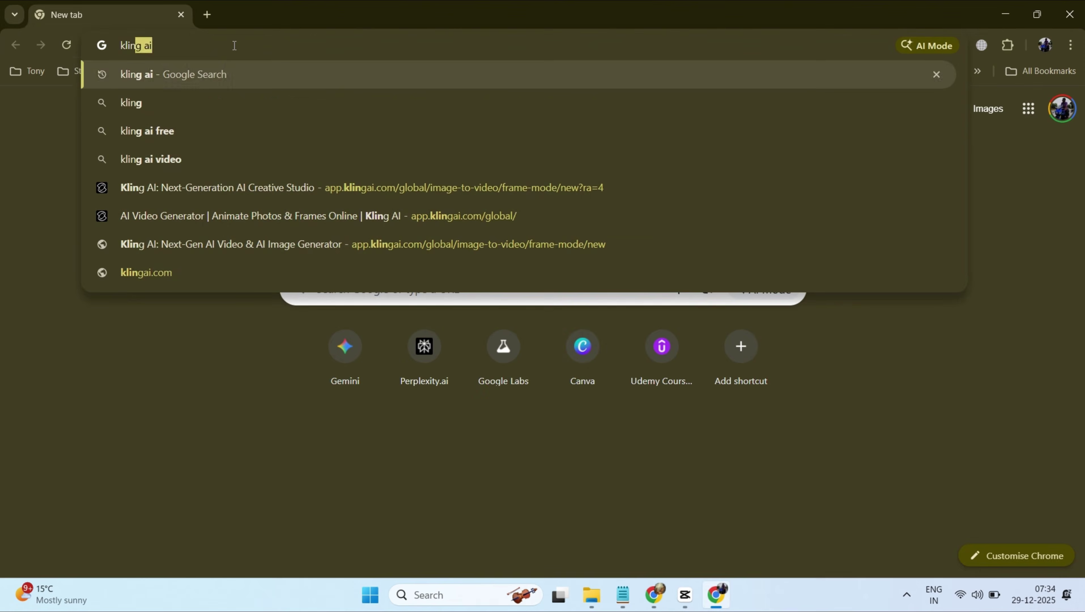
Search Google for "kling ai video" and open the KlingAI - AI Video Generators site.
{"action": "key", "text": "Down"}
{"action": "key", "text": "Down"}
{"action": "key", "text": "Down"}
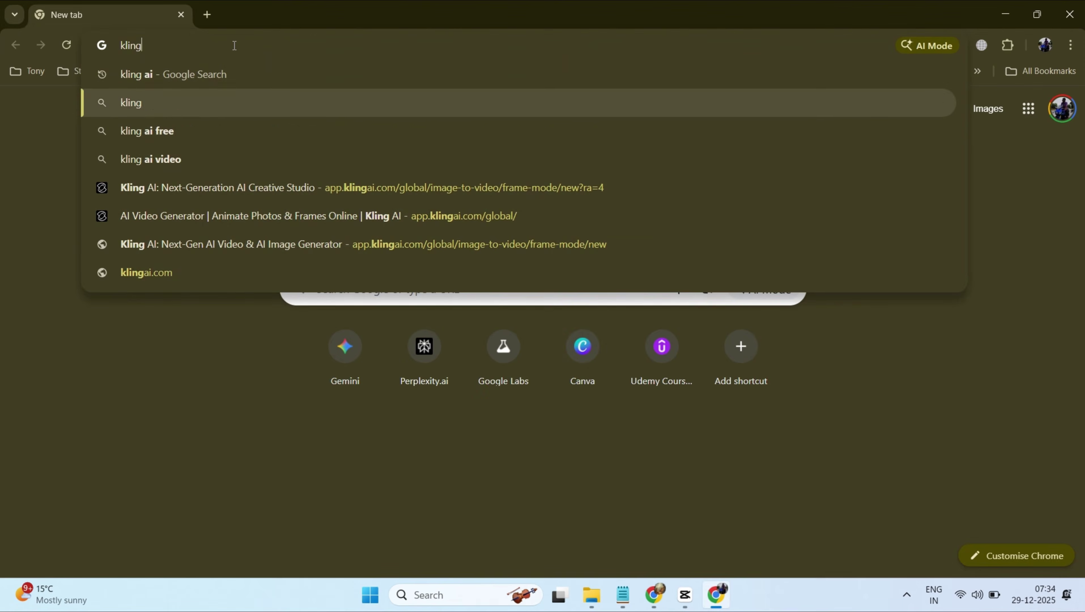
{"action": "key", "text": "Return"}
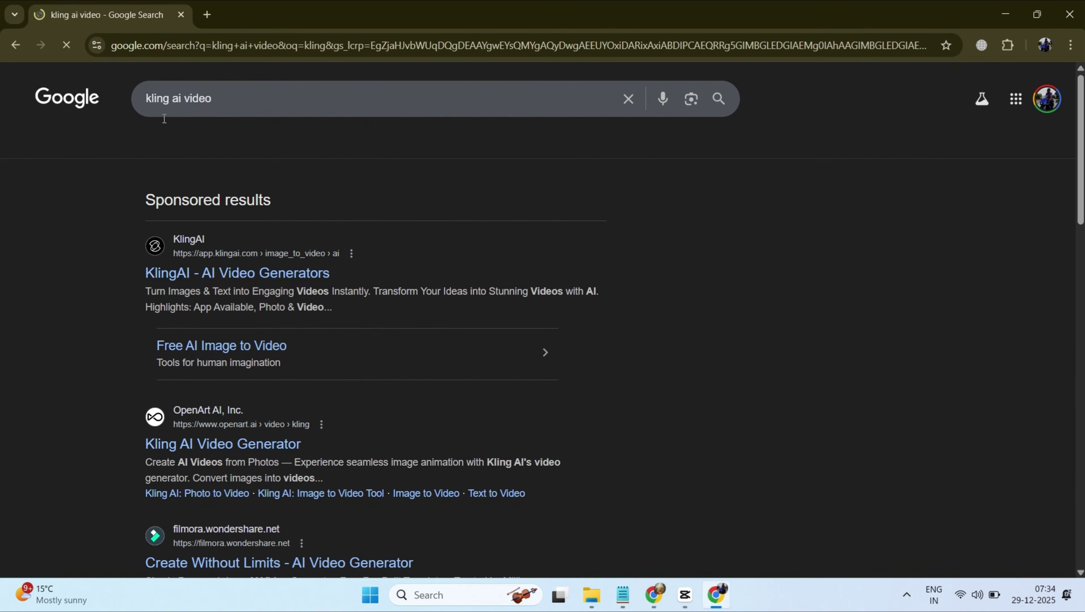
{"action": "left_click", "coordinate": [225, 274]}
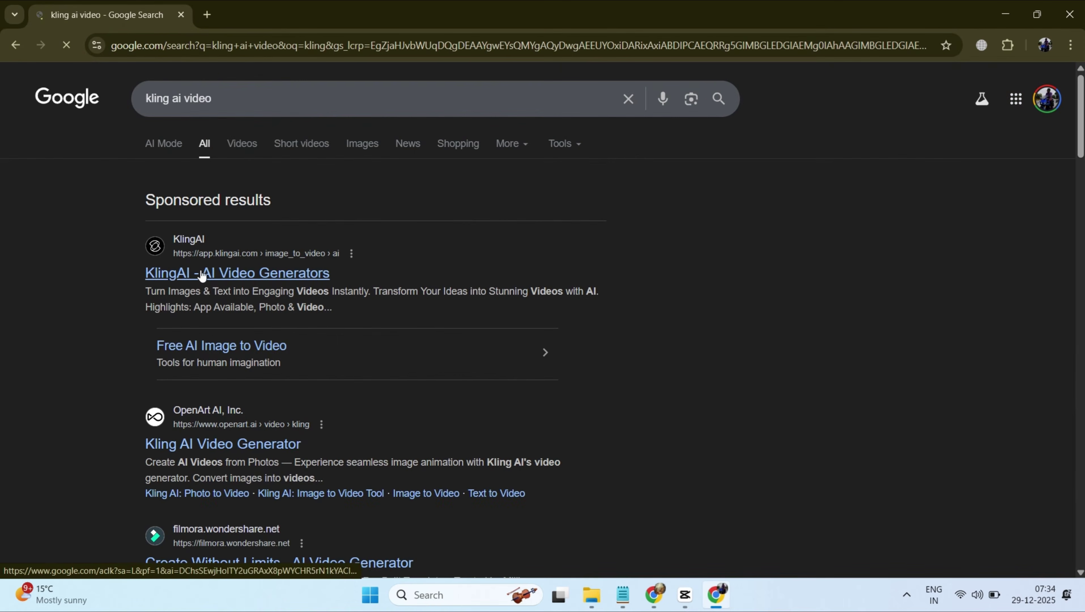
{"action": "scroll", "coordinate": [121, 237], "scroll_direction": "down", "scroll_amount": 1}
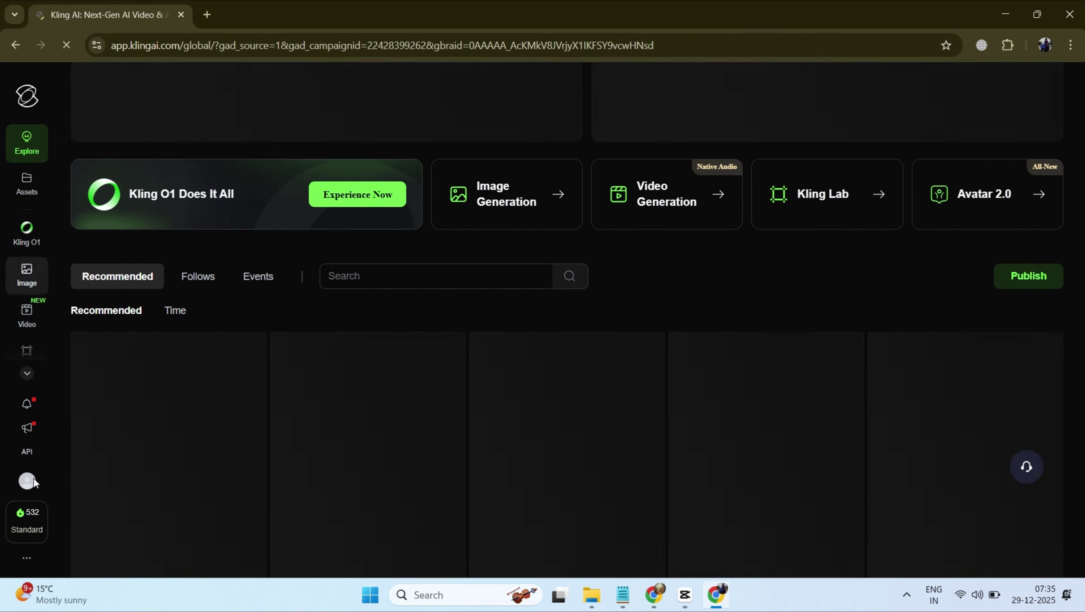
Open the Kling AI membership page and review the monthly plans, their prices and included credits.
{"action": "left_click", "coordinate": [32, 528]}
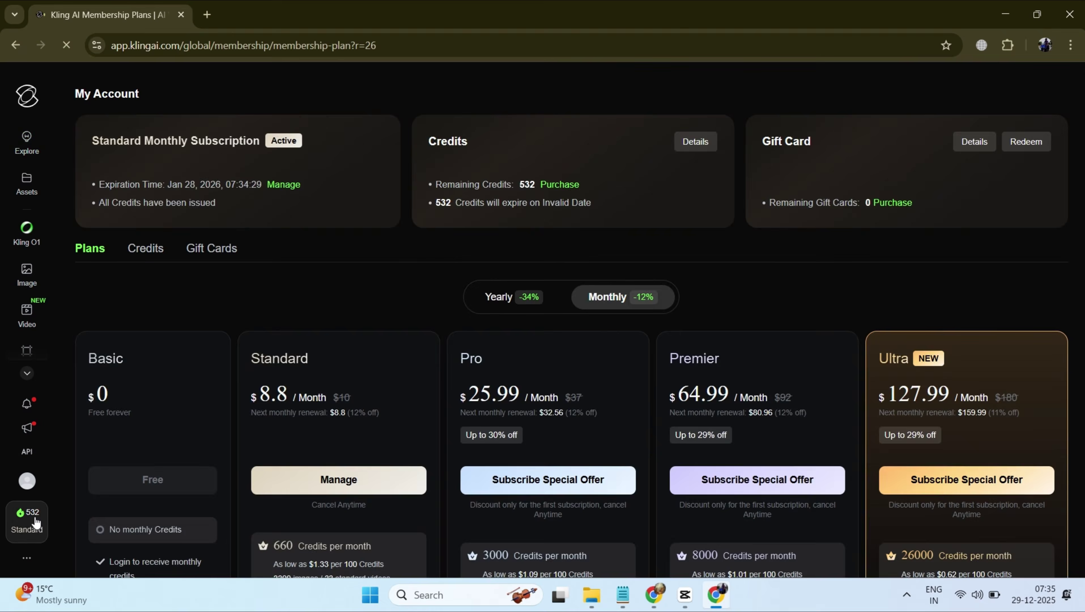
{"action": "scroll", "coordinate": [276, 409], "scroll_direction": "down", "scroll_amount": 2}
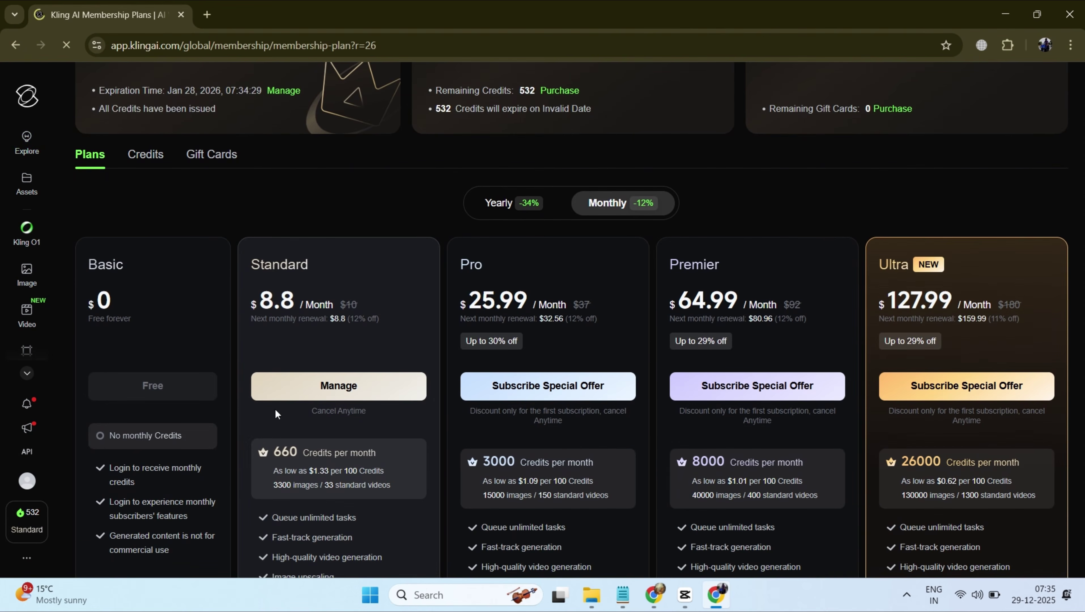
{"action": "scroll", "coordinate": [308, 466], "scroll_direction": "down", "scroll_amount": 2}
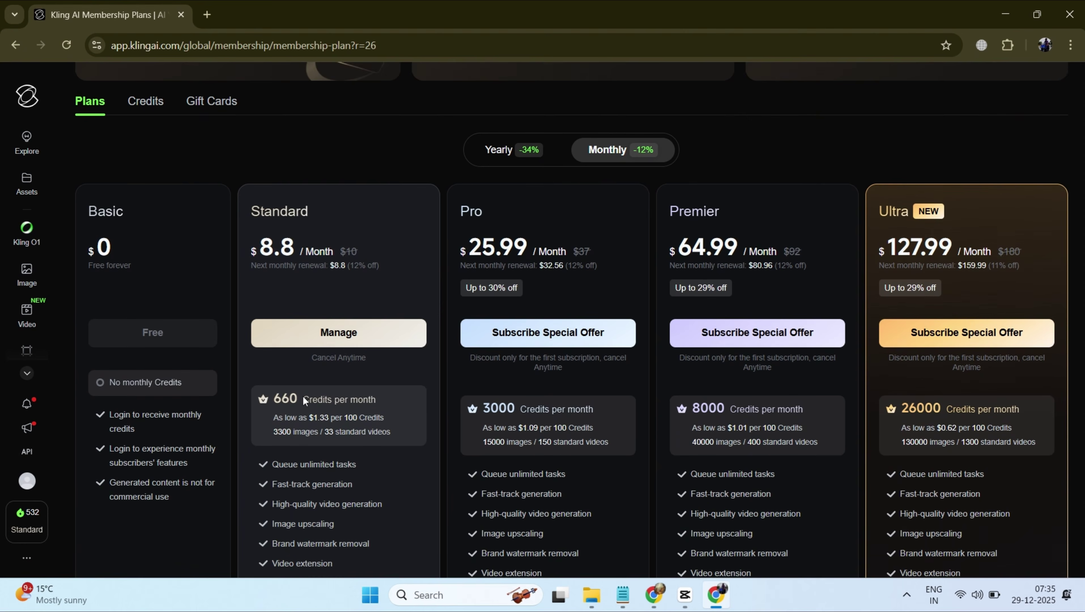
{"action": "scroll", "coordinate": [330, 373], "scroll_direction": "down", "scroll_amount": 1}
{"action": "scroll", "coordinate": [330, 373], "scroll_direction": "down", "scroll_amount": 2}
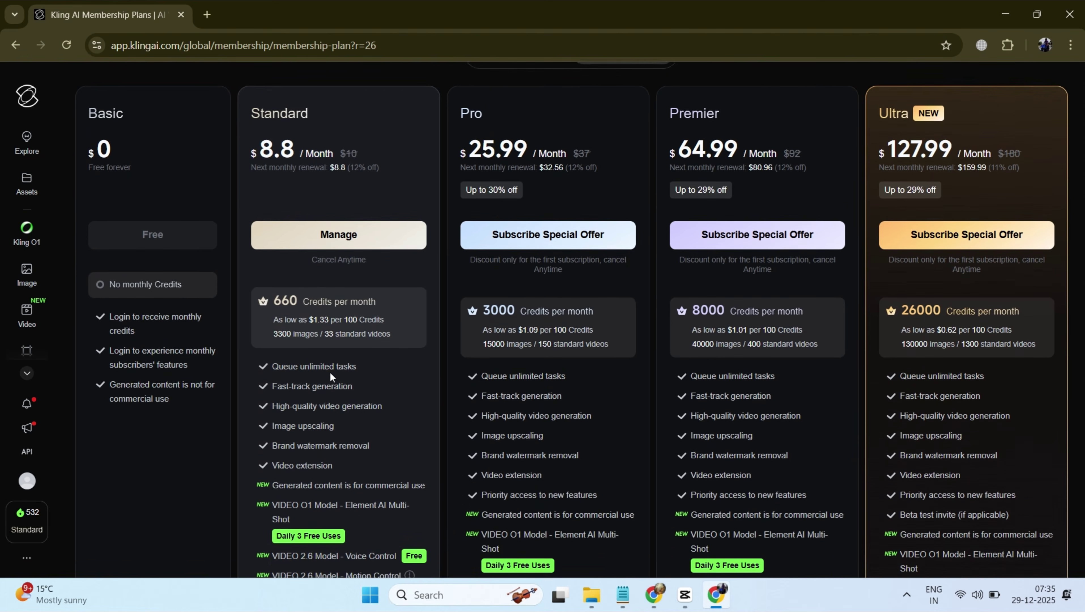
{"action": "scroll", "coordinate": [330, 372], "scroll_direction": "up", "scroll_amount": 4}
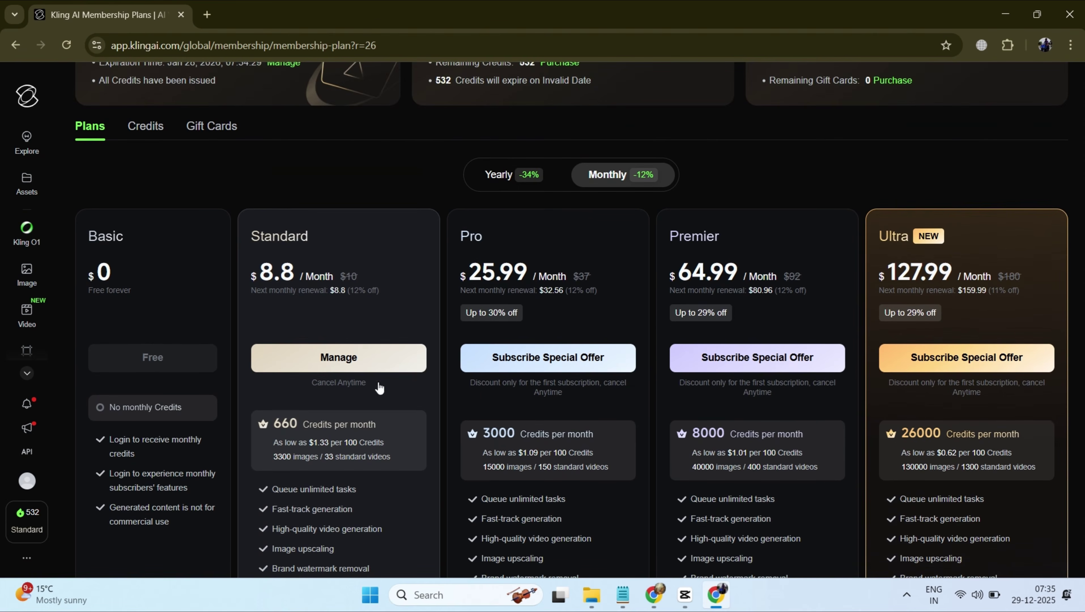
{"action": "scroll", "coordinate": [371, 410], "scroll_direction": "up", "scroll_amount": 1}
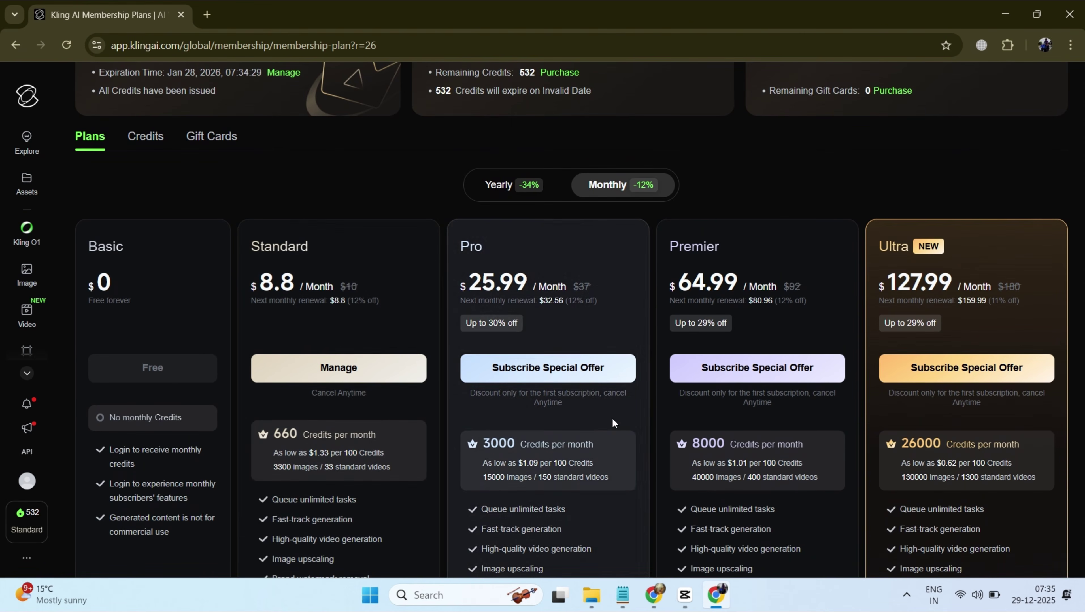
{"action": "scroll", "coordinate": [749, 350], "scroll_direction": "up", "scroll_amount": 1}
{"action": "scroll", "coordinate": [750, 345], "scroll_direction": "up", "scroll_amount": 3}
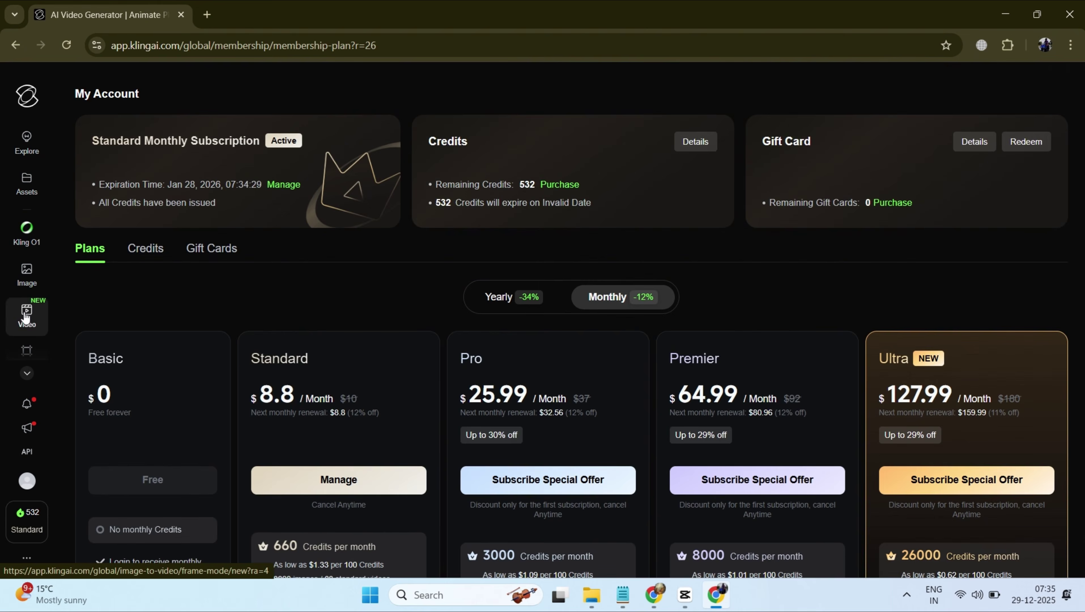
Open Motion Control in the AI Video Generator and add the downloaded Bayilone dance video as the actions to mimic.
{"action": "left_click", "coordinate": [24, 313]}
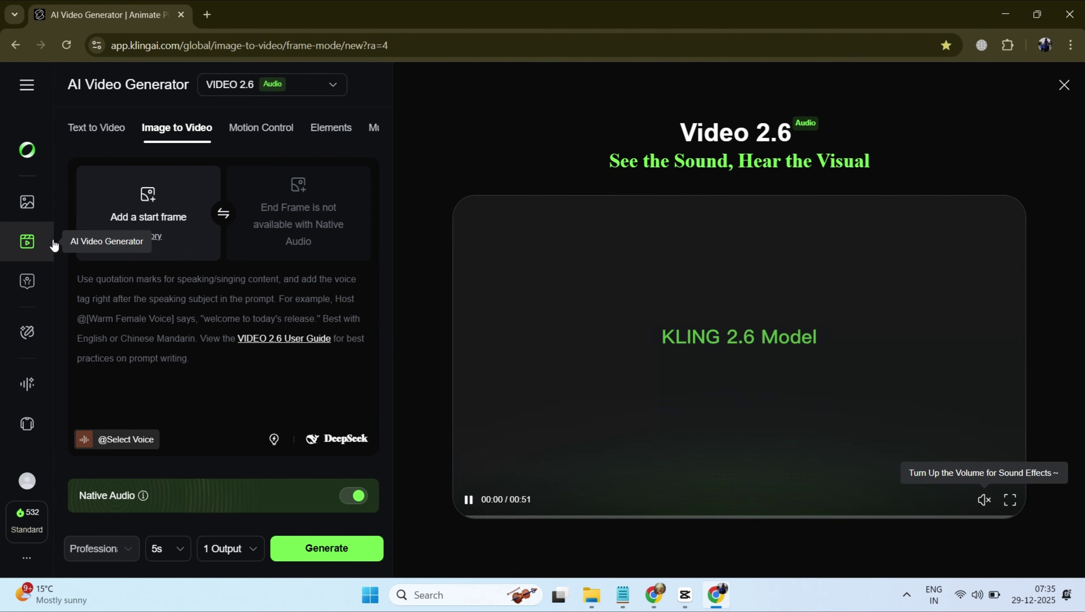
{"action": "left_click", "coordinate": [259, 140]}
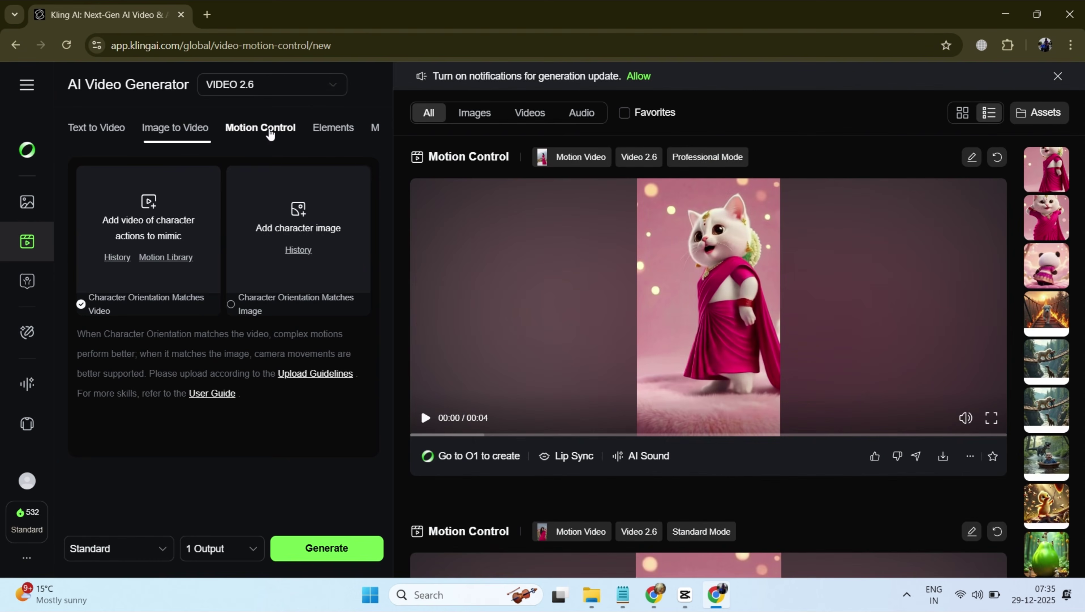
{"action": "left_click", "coordinate": [150, 193]}
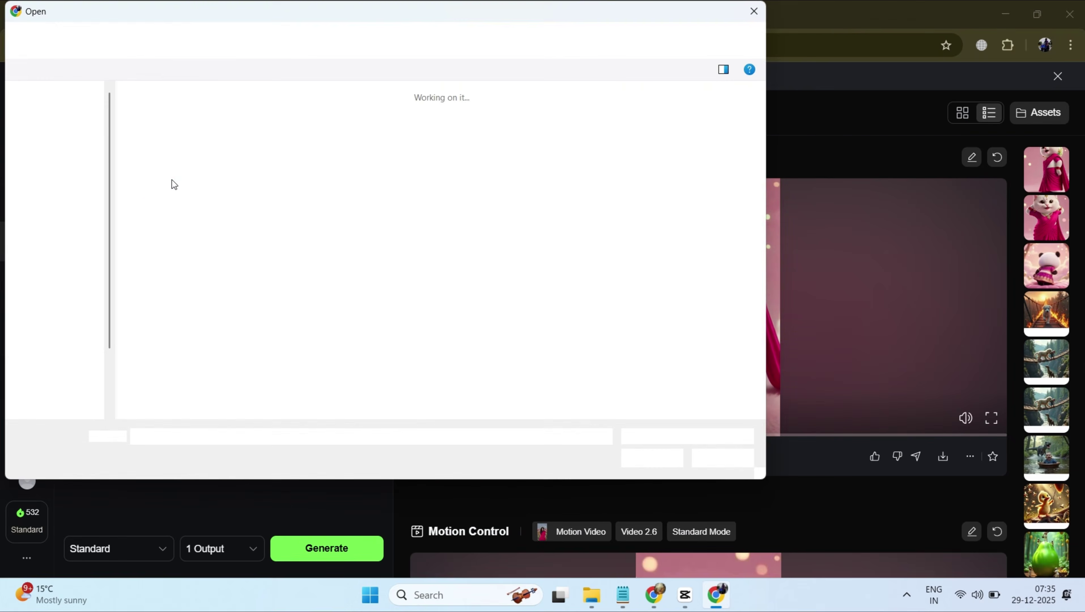
{"action": "left_click", "coordinate": [71, 167]}
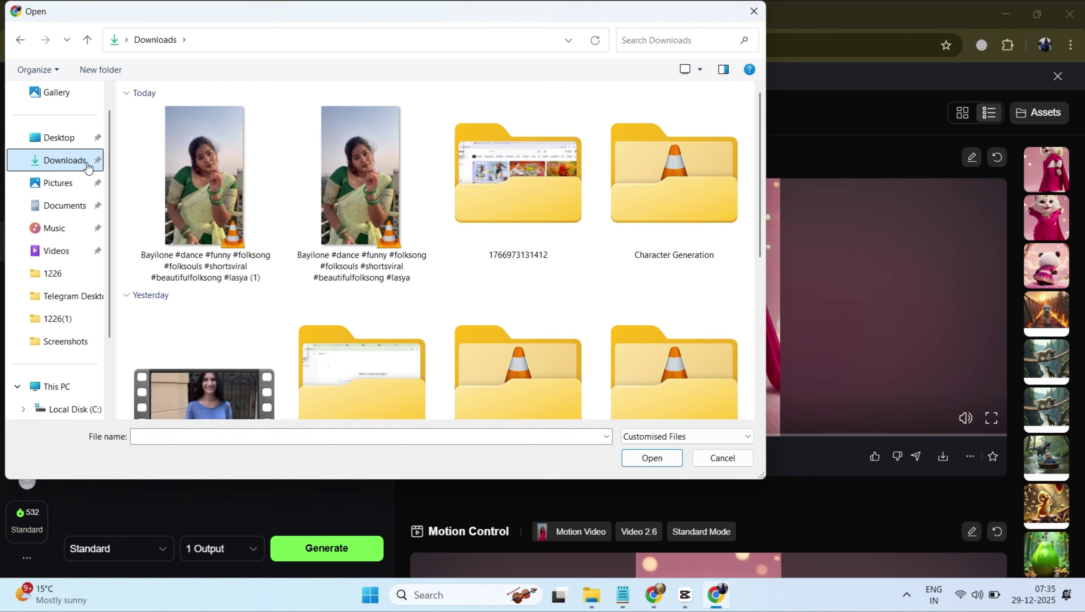
{"action": "double_click", "coordinate": [212, 183]}
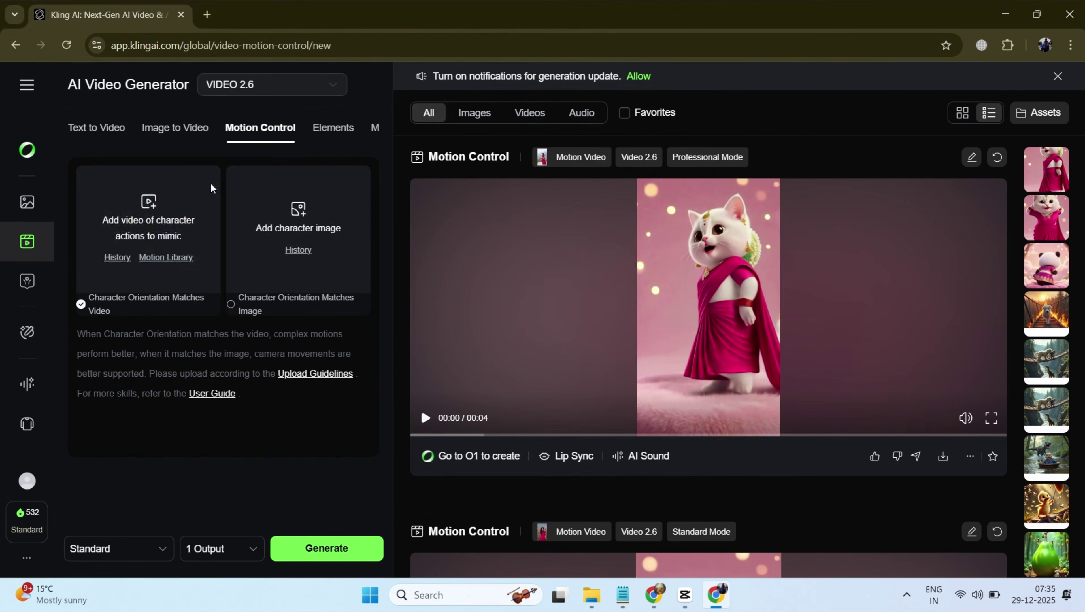
{"action": "left_click", "coordinate": [298, 206]}
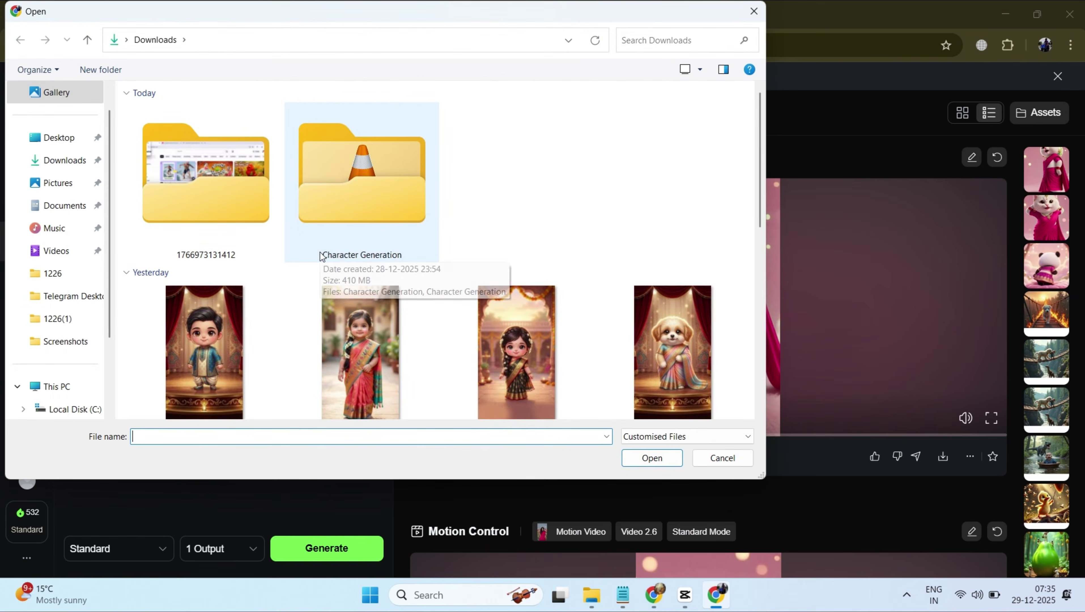
{"action": "scroll", "coordinate": [300, 274], "scroll_direction": "down", "scroll_amount": 1}
{"action": "scroll", "coordinate": [454, 326], "scroll_direction": "down", "scroll_amount": 3}
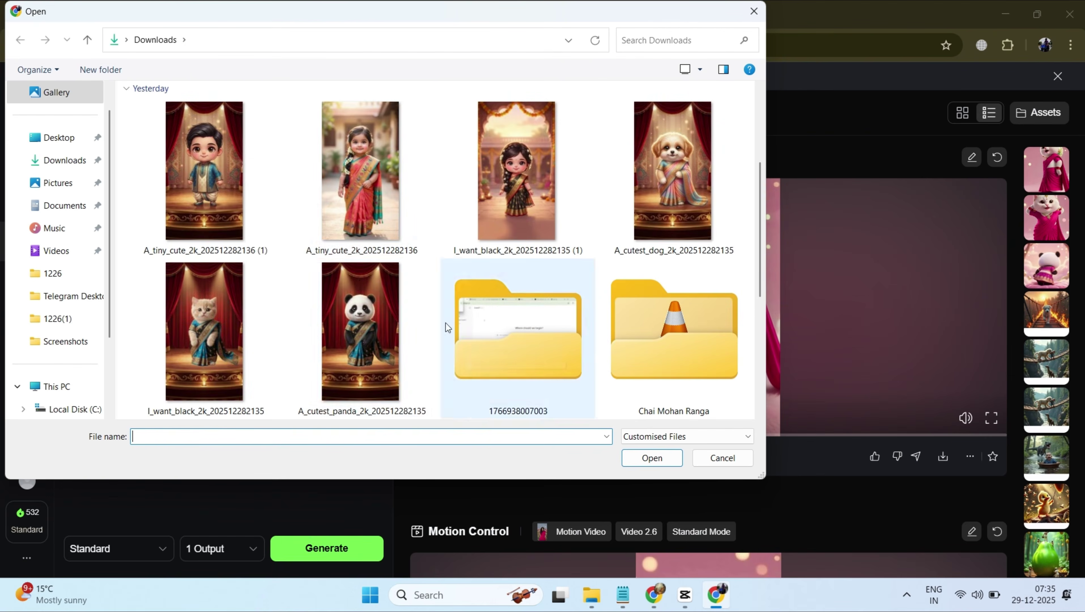
{"action": "left_click", "coordinate": [358, 203]}
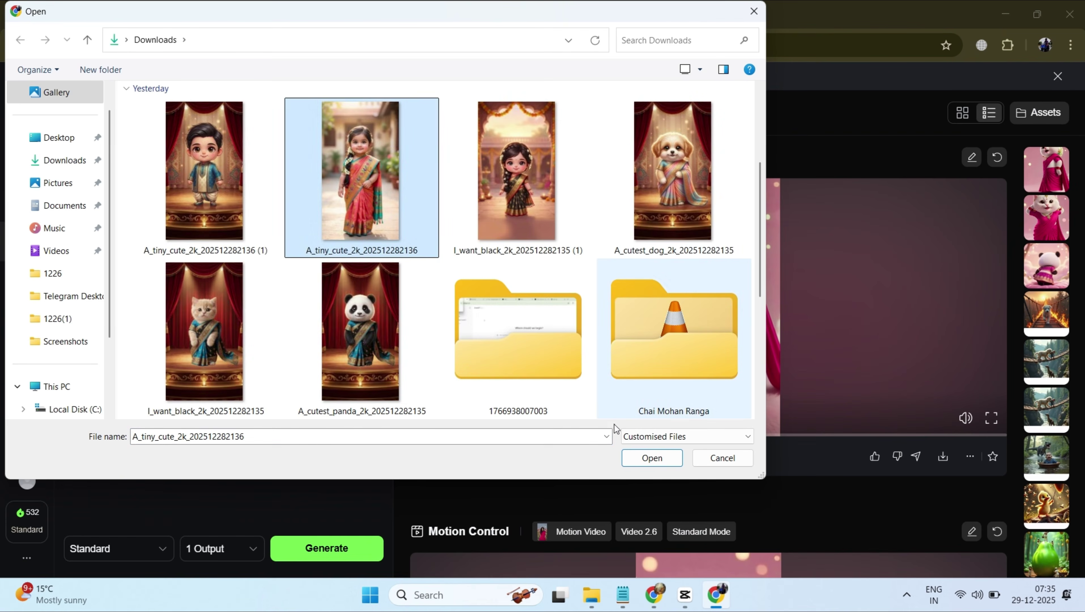
{"action": "left_click", "coordinate": [657, 459]}
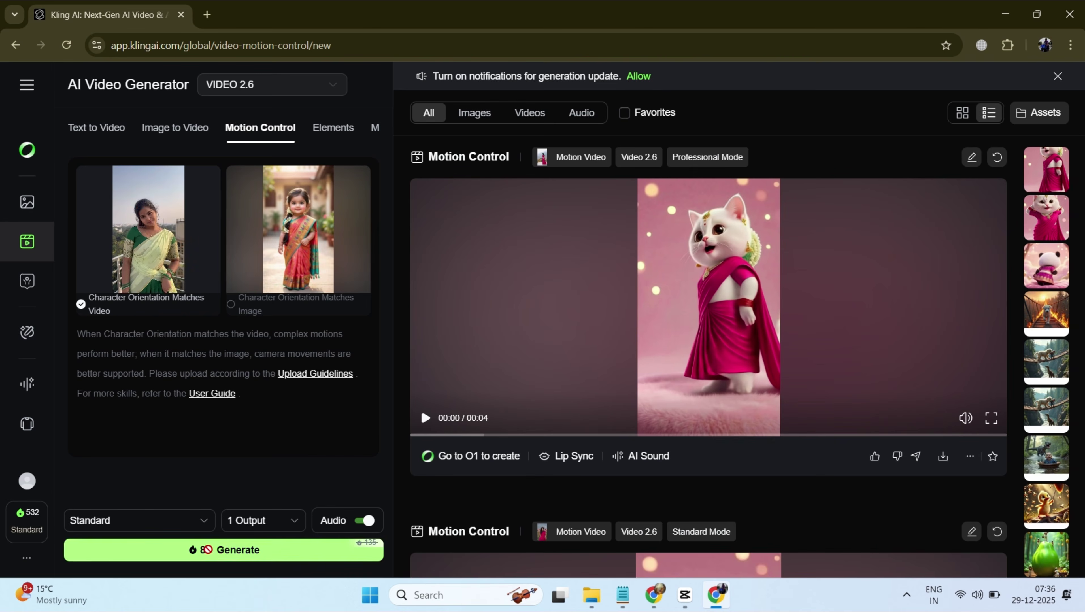
{"action": "left_click", "coordinate": [207, 549]}
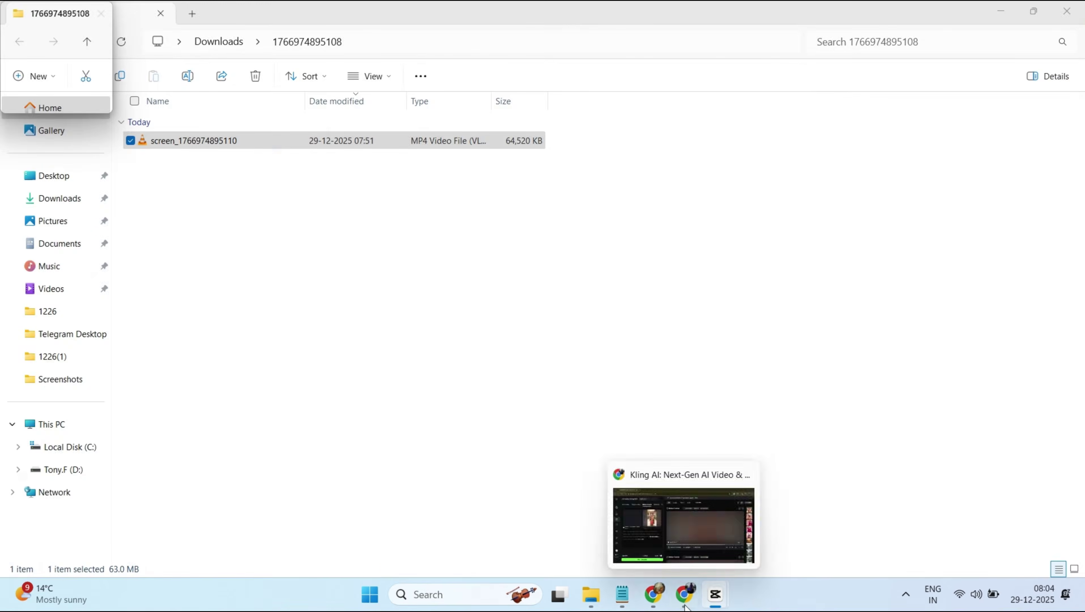
Switch back to Kling AI in Chrome and play the generated saree girl dance video from the start.
{"action": "left_click", "coordinate": [686, 606]}
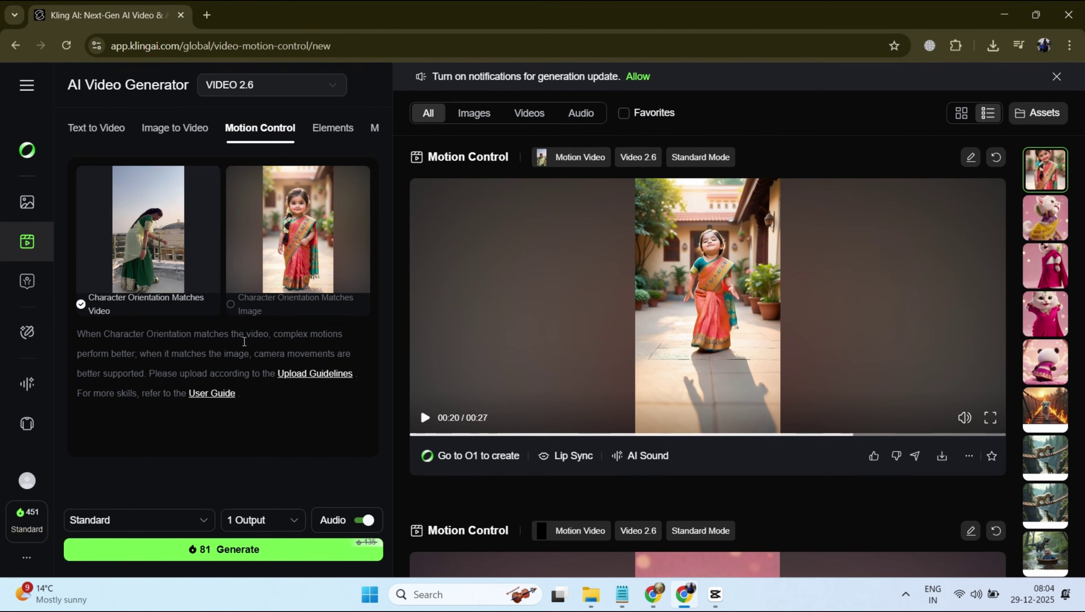
{"action": "left_click", "coordinate": [425, 418]}
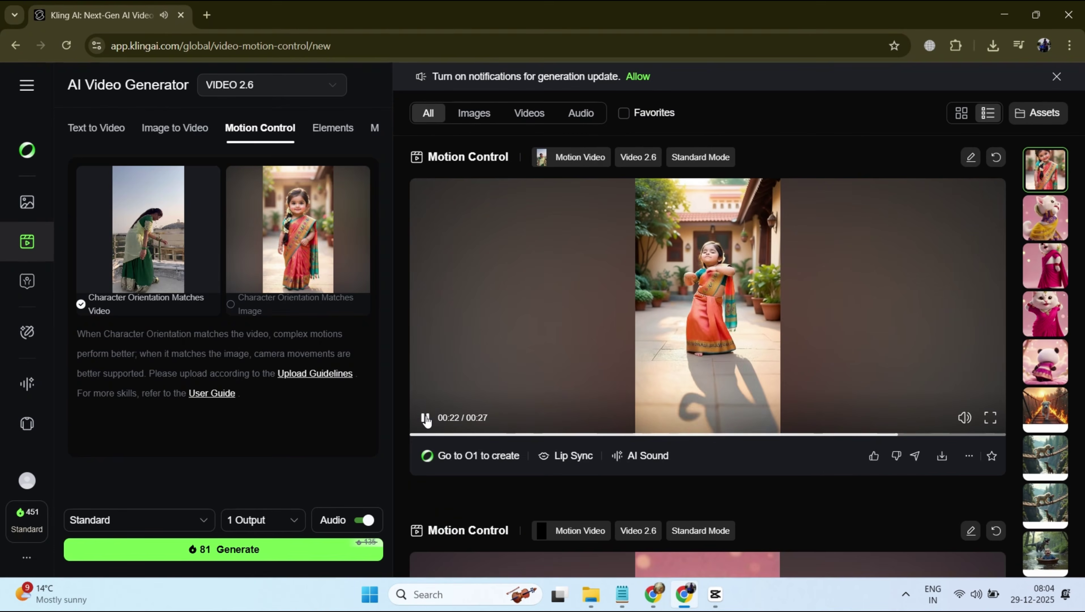
{"action": "left_click", "coordinate": [426, 418]}
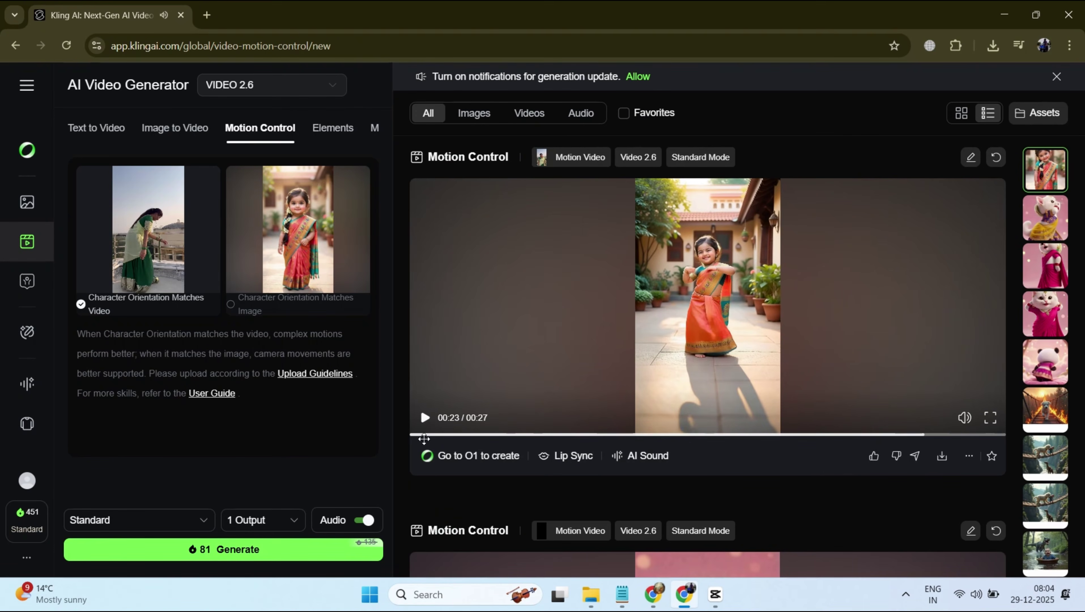
{"action": "left_click_drag", "start_coordinate": [459, 439], "coordinate": [386, 435]}
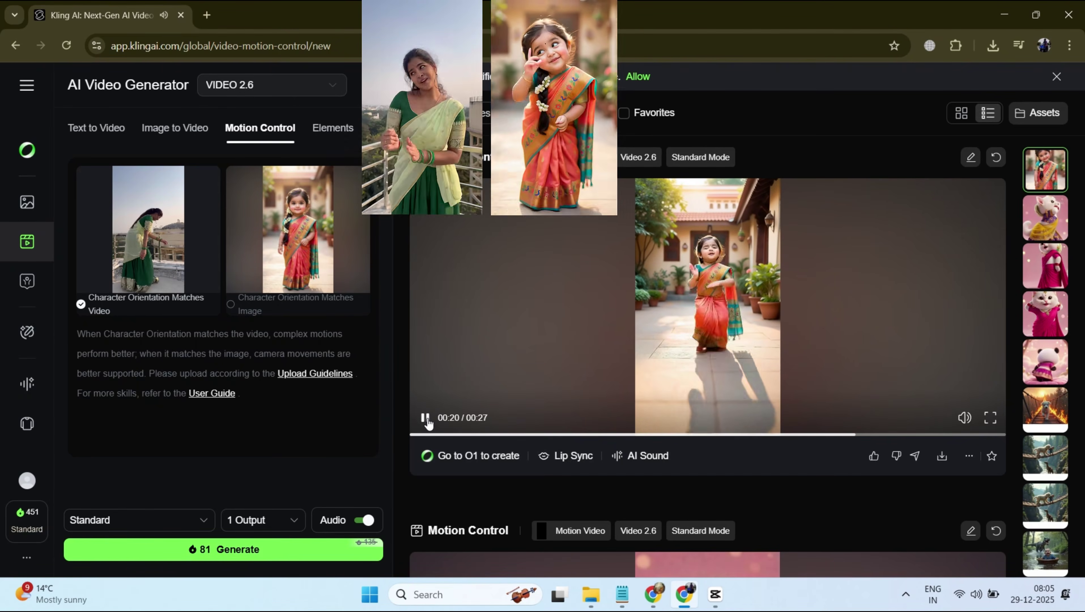
{"action": "left_click", "coordinate": [427, 419]}
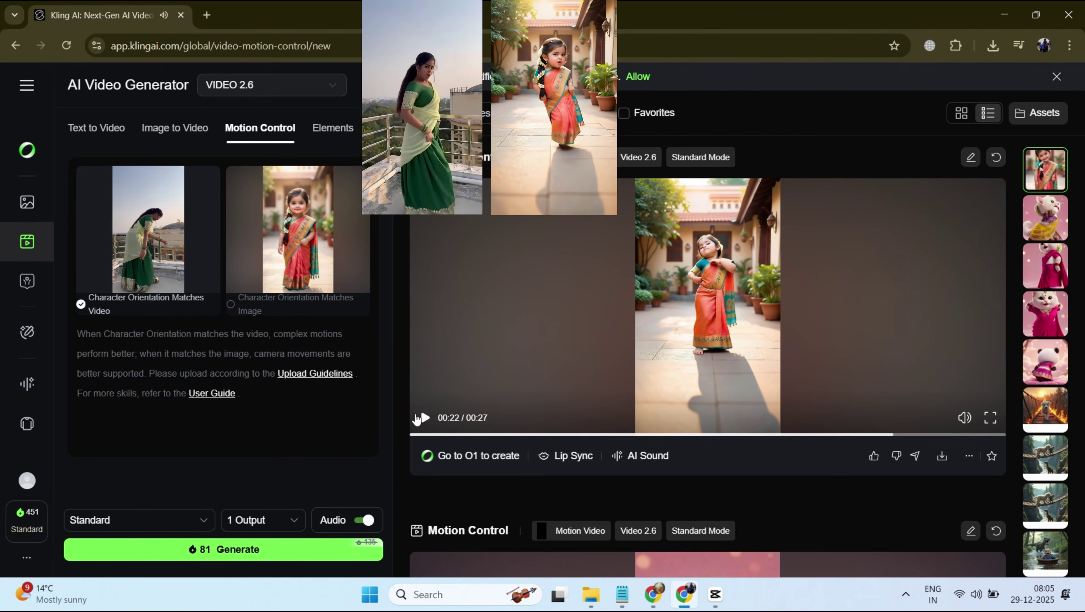
Download the generated saree girl video without a watermark and check for it in the Downloads folder in File Explorer.
{"action": "left_click", "coordinate": [945, 457]}
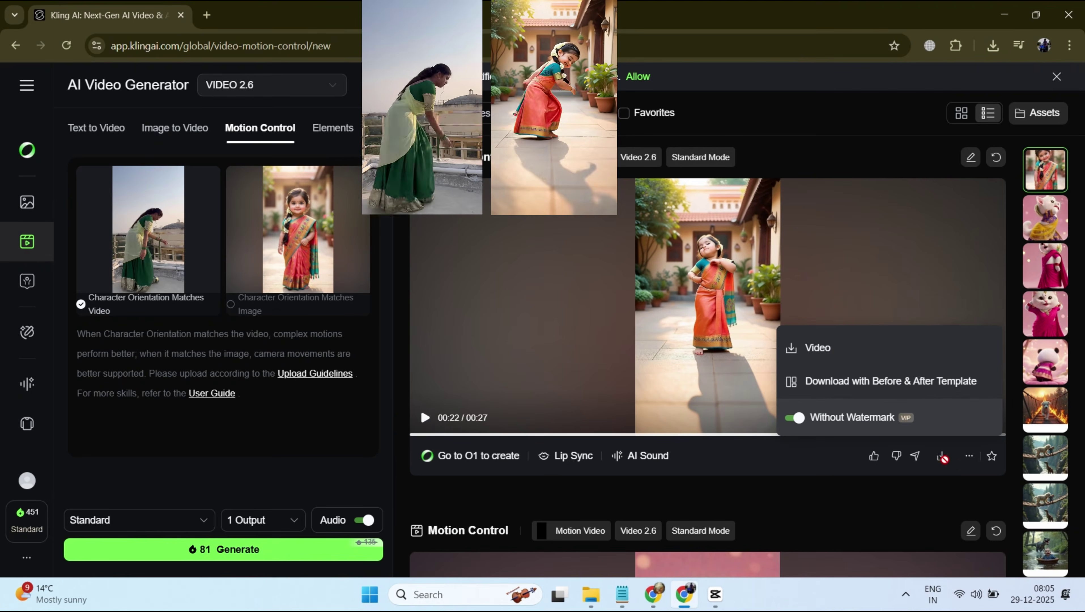
{"action": "left_click", "coordinate": [944, 457]}
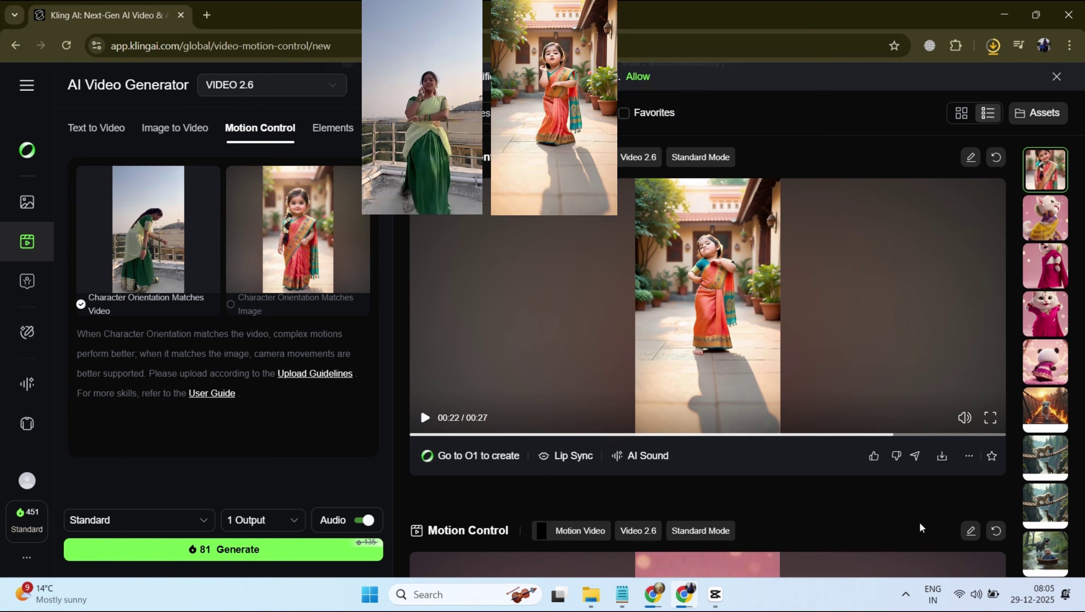
{"action": "key", "text": "super"}
{"action": "type", "text": "i"}
{"action": "key", "text": "Return"}
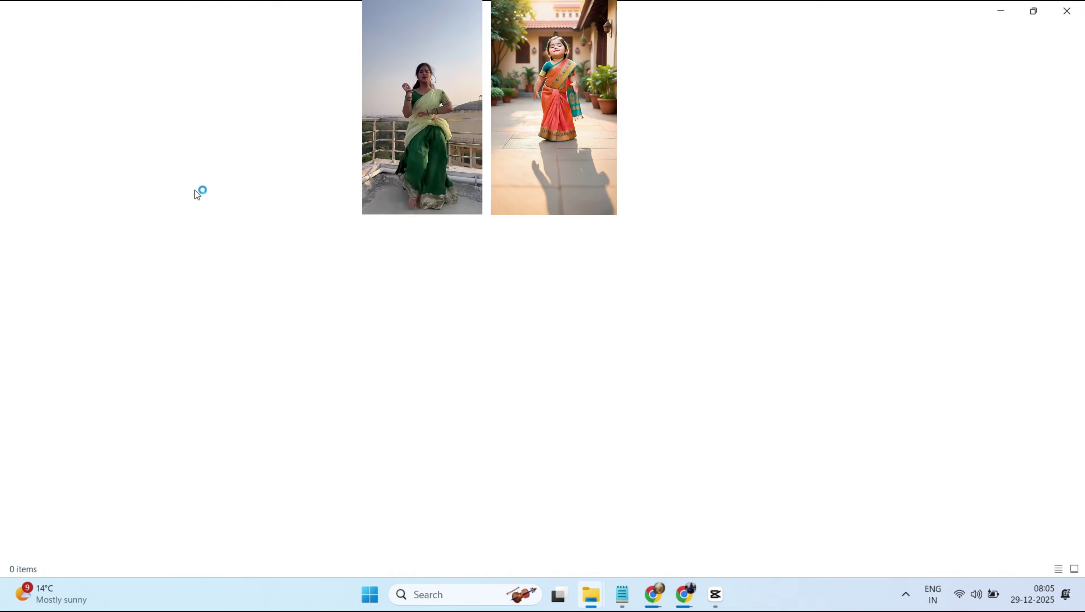
{"action": "left_click", "coordinate": [64, 203]}
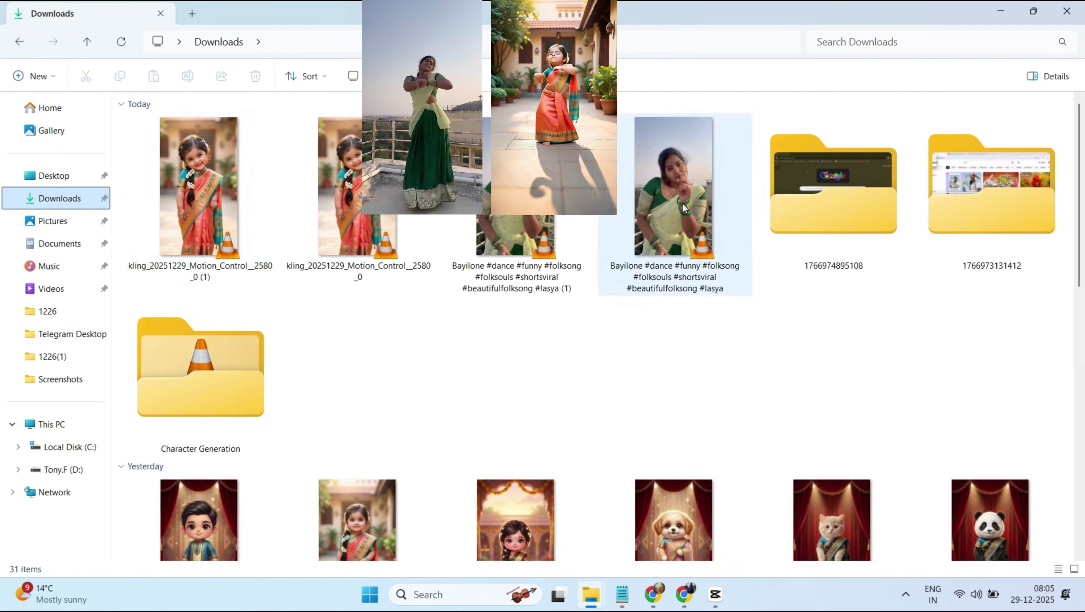
{"action": "scroll", "coordinate": [488, 378], "scroll_direction": "down", "scroll_amount": 3}
{"action": "scroll", "coordinate": [454, 331], "scroll_direction": "up", "scroll_amount": 3}
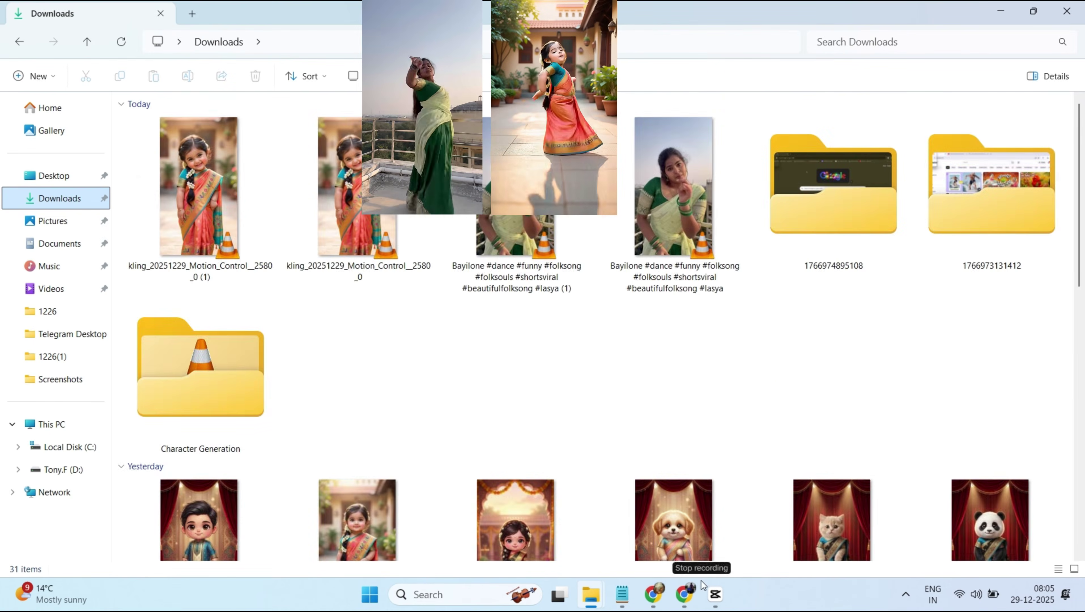